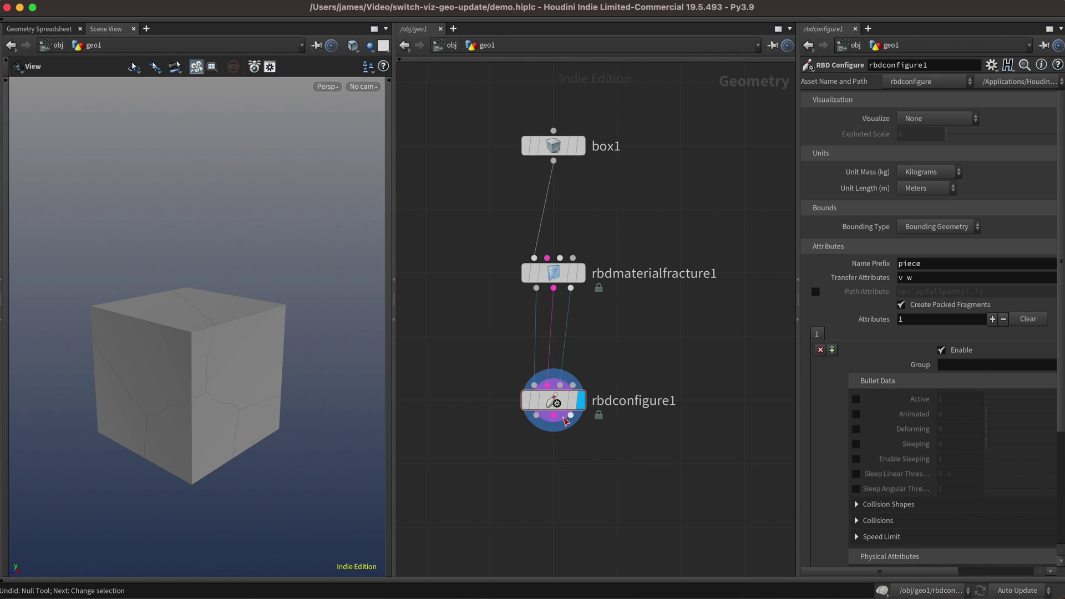
# - Examine the internal network of rbdconfigure1, focusing on switch_visualize and the chain down to its Visualize output
pyautogui.moveTo(463, 355); pyautogui.dragTo(589, 437)
pyautogui.press('Return')
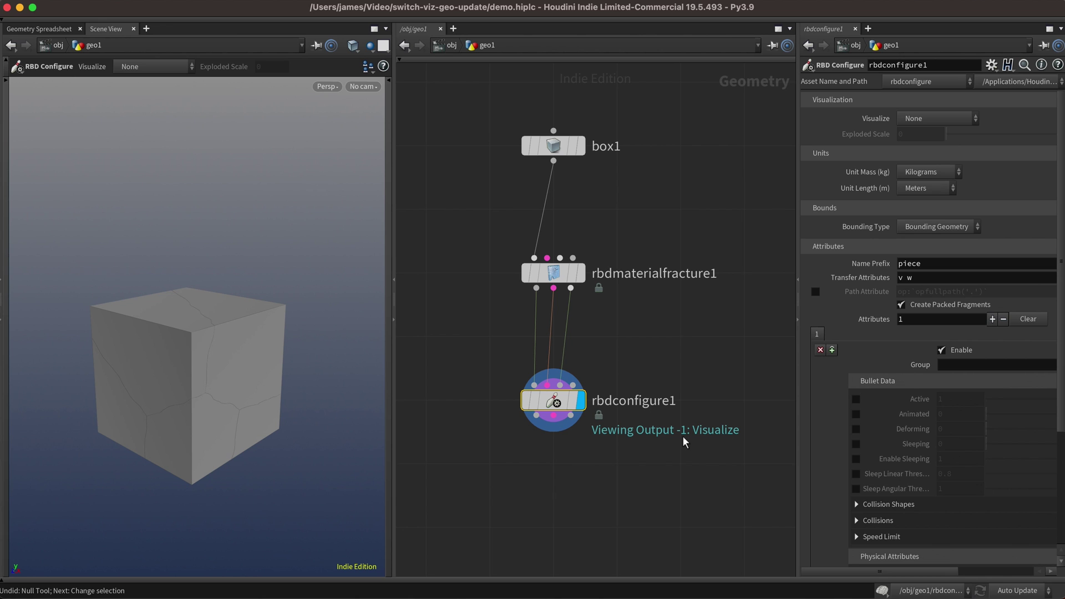
pyautogui.doubleClick(553, 401)
pyautogui.scroll(10, 523, 375)
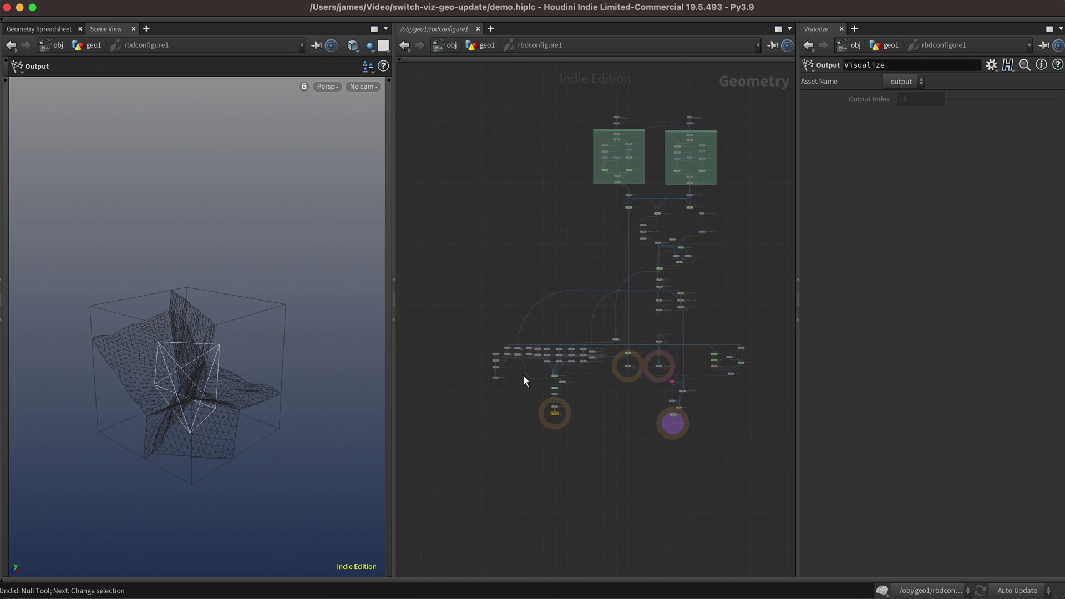
pyautogui.moveTo(503, 501); pyautogui.dragTo(590, 551)
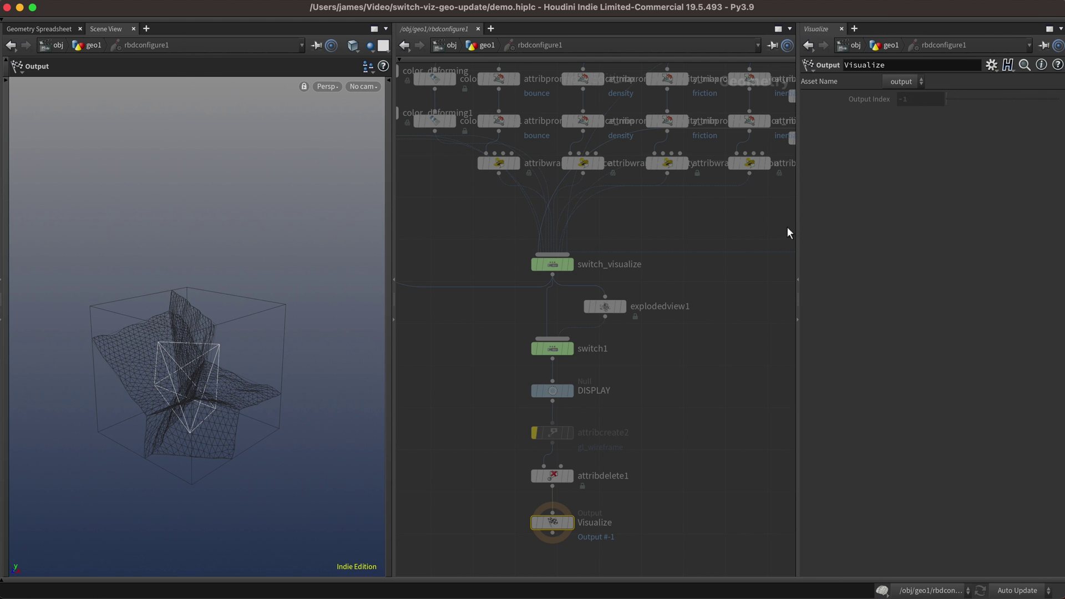
pyautogui.press('u')
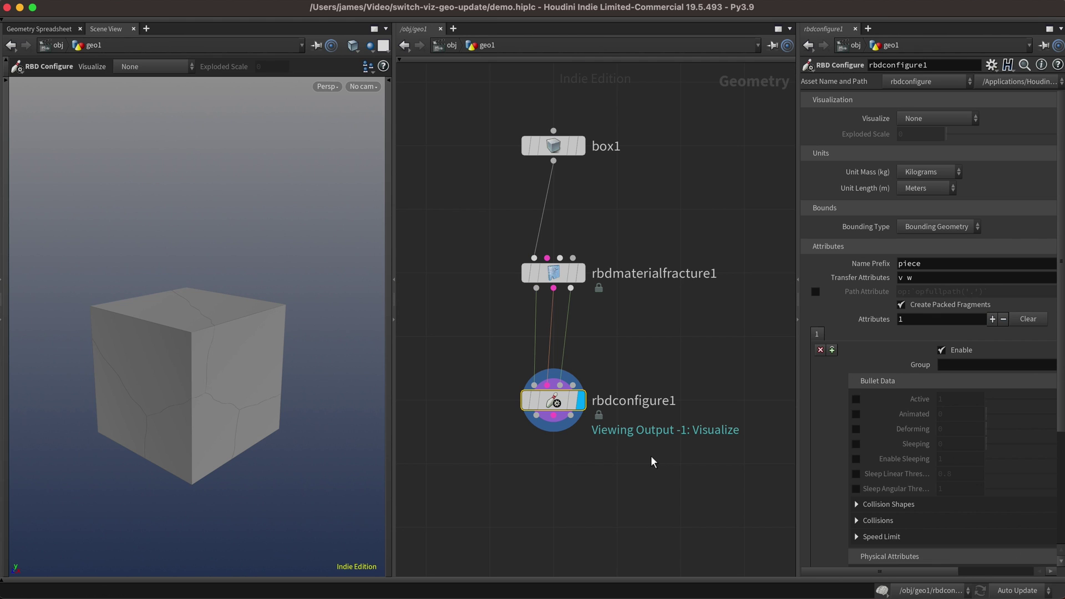
# - Create a new Geometry object at the object level and name it demo
pyautogui.press('u')
pyautogui.press('Tab')
pyautogui.write('ge')
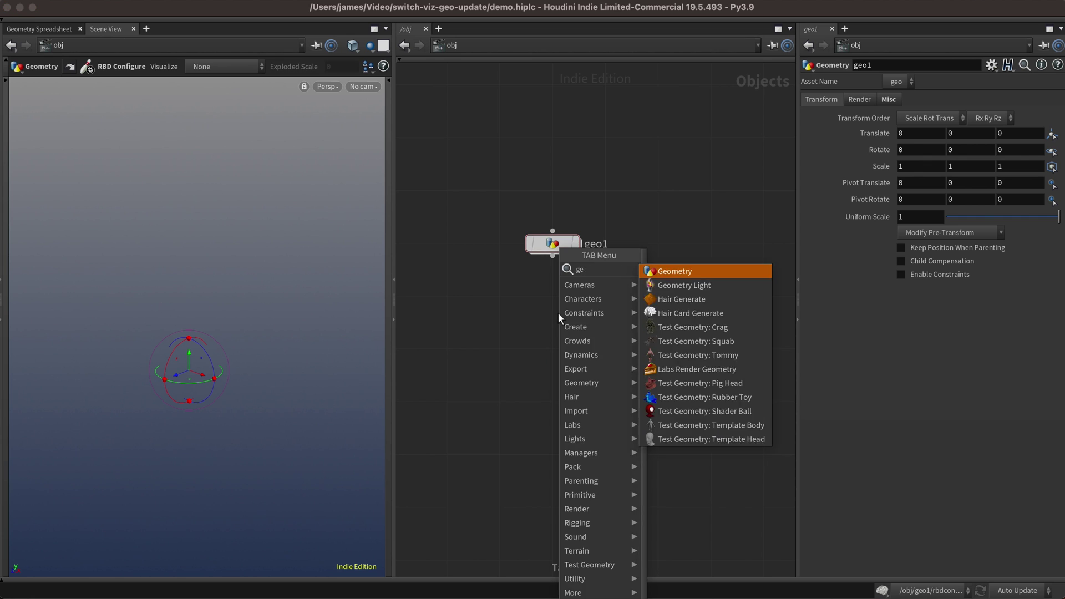
pyautogui.press('Return')
pyautogui.click(555, 294)
pyautogui.doubleClick(594, 297)
pyautogui.write('demo')
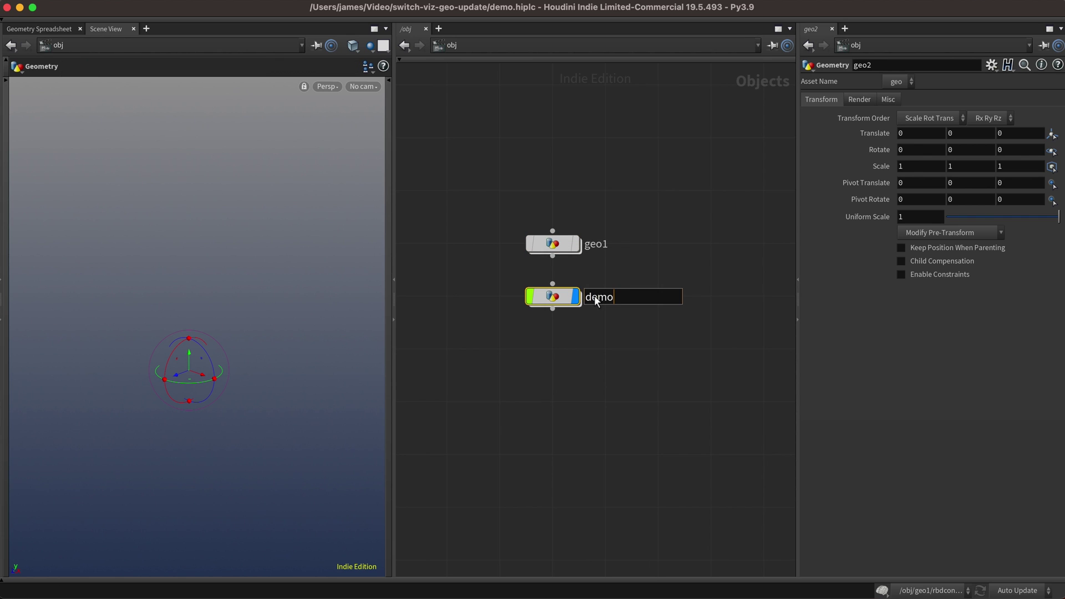
pyautogui.press('Return')
# - Inside the demo object, add a Rubber Toy test geometry and turn off its Add Shader option
pyautogui.doubleClick(554, 295)
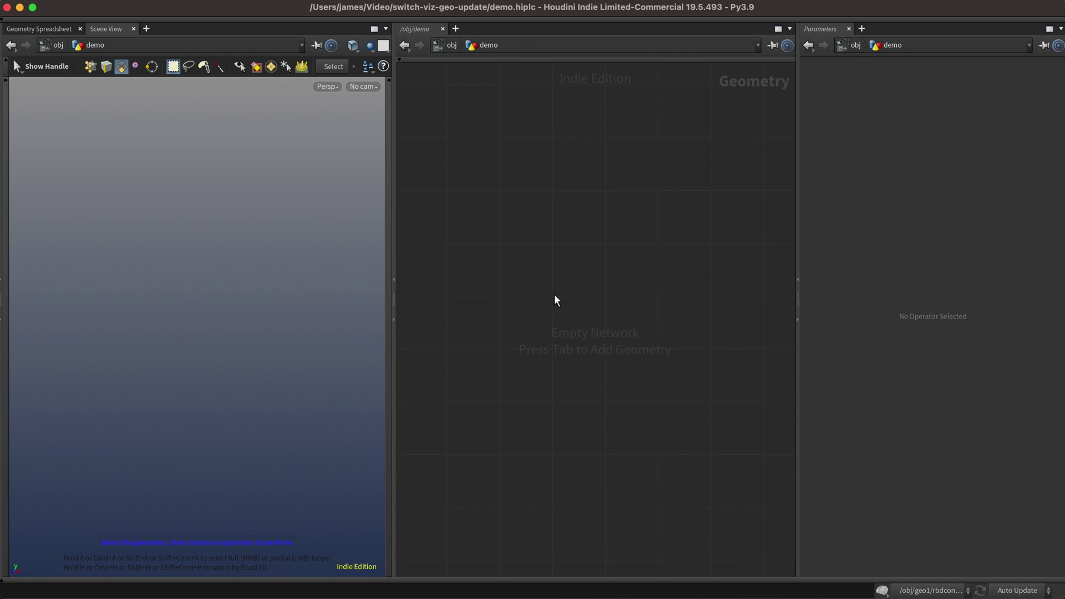
pyautogui.press('Tab')
pyautogui.write('rub')
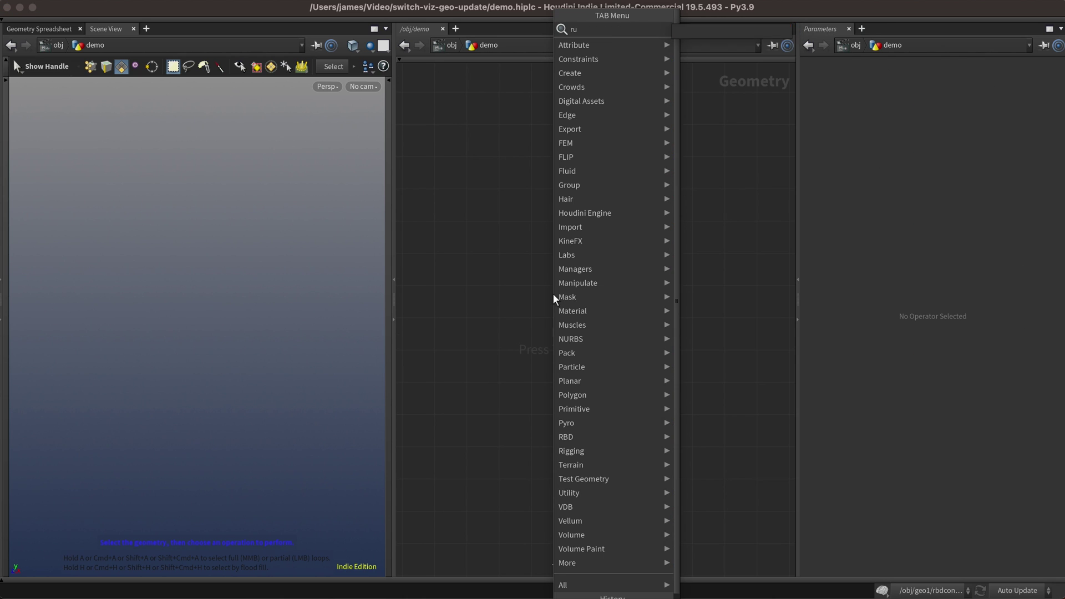
pyautogui.press('Return')
pyautogui.click(553, 294)
pyautogui.moveTo(552, 294); pyautogui.dragTo(563, 253)
pyautogui.click(900, 156)
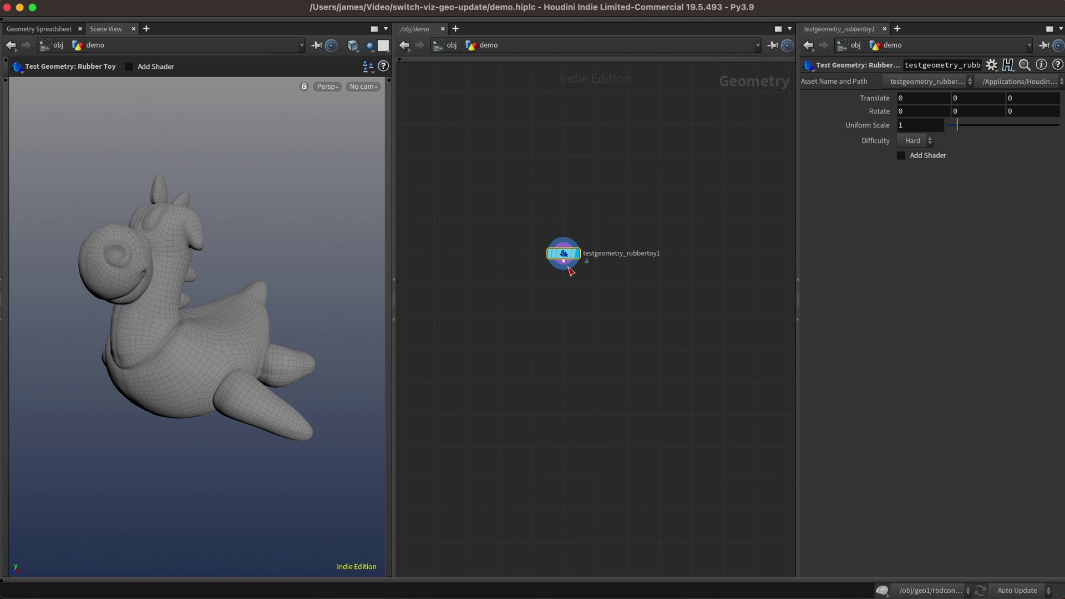
# - Add a Subnetwork node fed by the rubber toy and go inside it
pyautogui.press('Tab')
pyautogui.write('subnet')
pyautogui.press('Return')
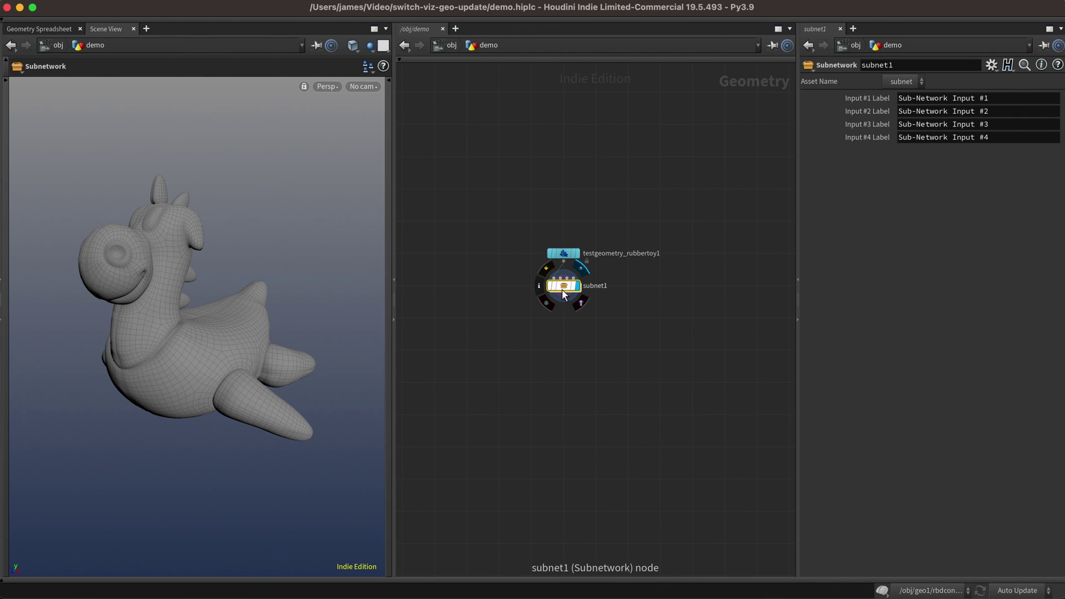
pyautogui.doubleClick(562, 288)
pyautogui.scroll(-5, 591, 392)
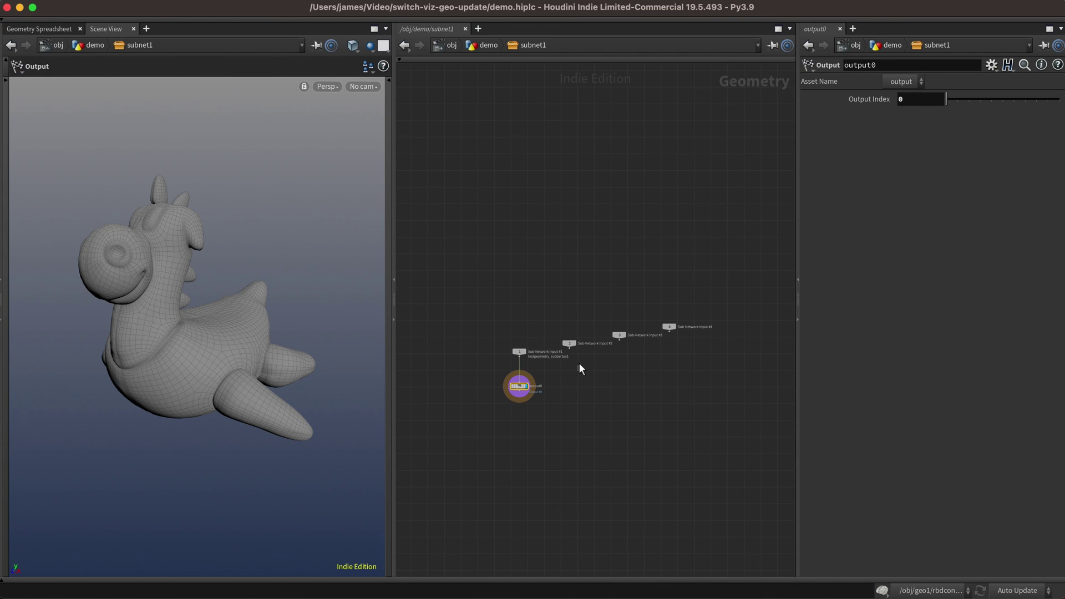
# - Move the unused Sub-Network Inputs #2, #3 and #4 far away from the first input
pyautogui.moveTo(578, 363); pyautogui.dragTo(635, 300)
pyautogui.moveTo(573, 343); pyautogui.dragTo(770, 199)
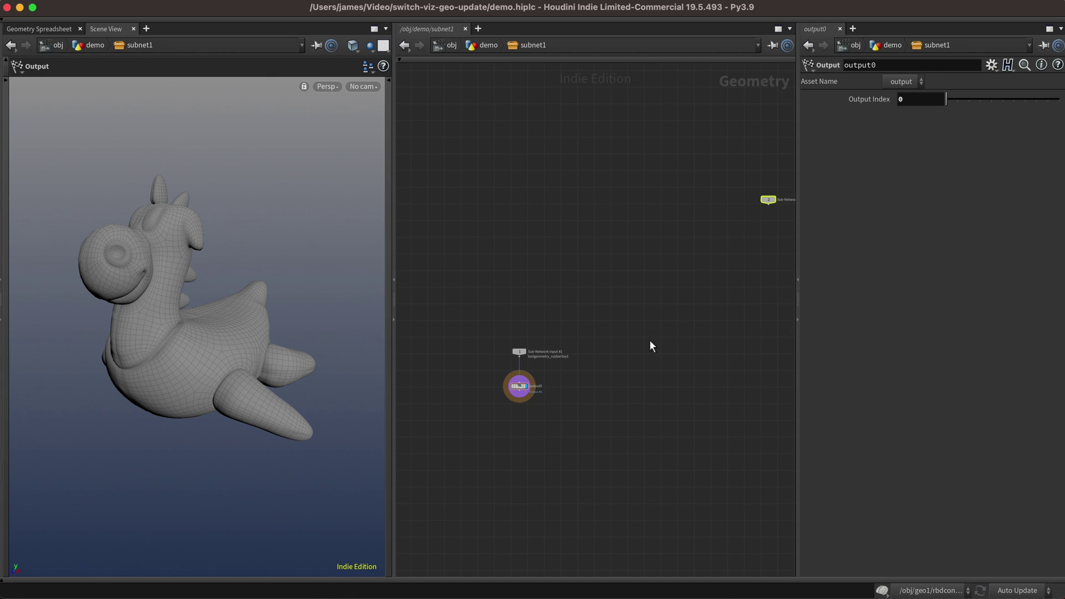
pyautogui.scroll(4, 575, 383)
pyautogui.moveTo(554, 379); pyautogui.dragTo(713, 330, button='middle')
# - Space Sub-Network Input #1 and output0 well apart vertically and cut the wire between them
pyautogui.press('cmd+a')
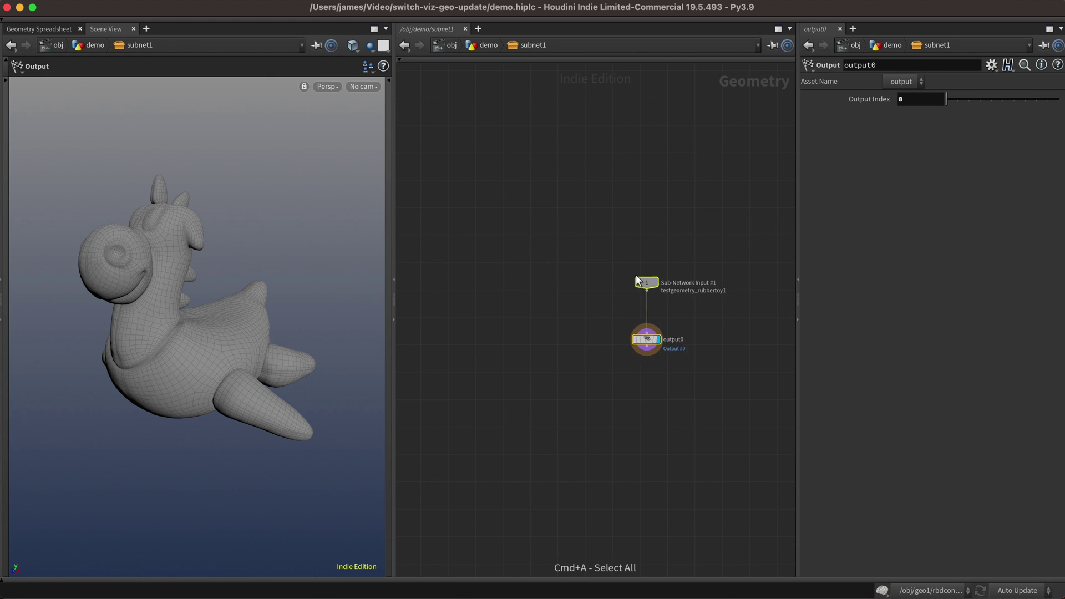
pyautogui.moveTo(648, 282); pyautogui.dragTo(607, 257)
pyautogui.click(640, 340)
pyautogui.moveTo(612, 320); pyautogui.dragTo(612, 481)
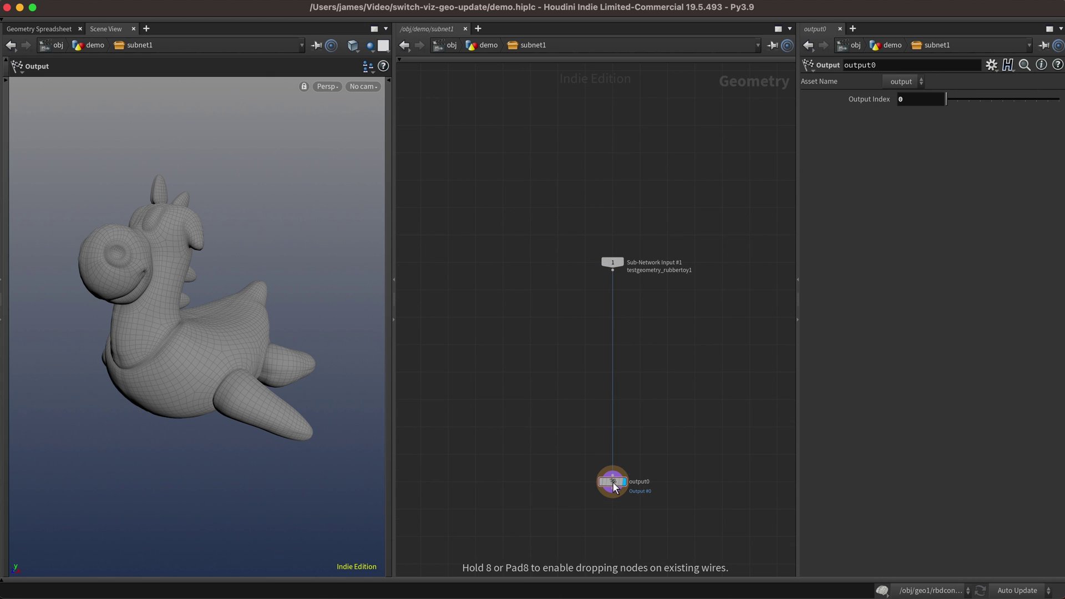
pyautogui.press('y')
pyautogui.moveTo(582, 331); pyautogui.dragTo(635, 330)
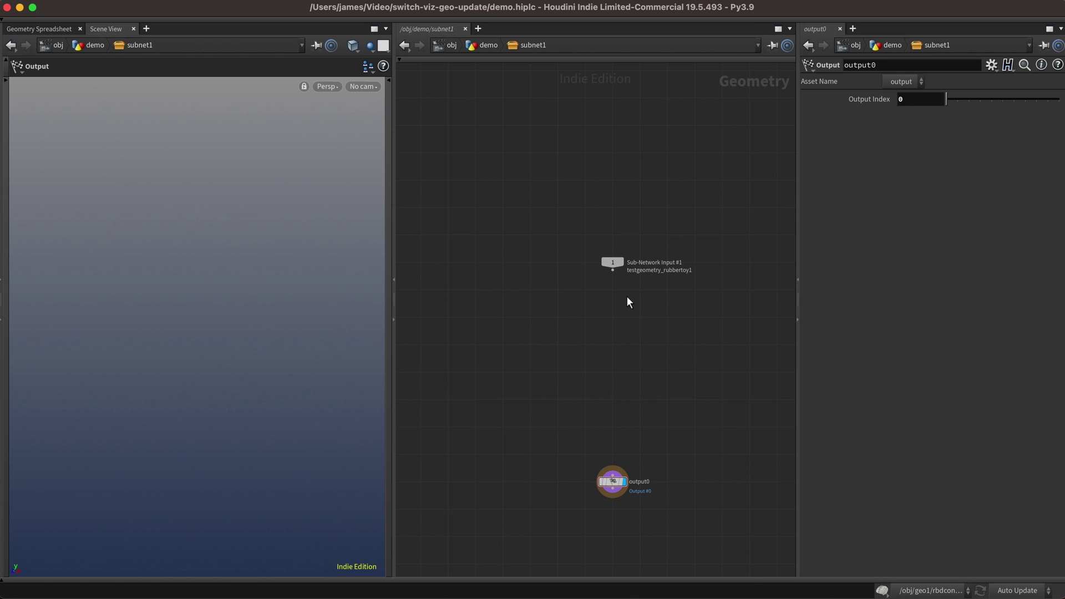
# - Add a Null node below Sub-Network Input #1, wire it to that input and rename it INPUT_GEO
pyautogui.press('Tab')
pyautogui.write('switch')
pyautogui.press('Return')
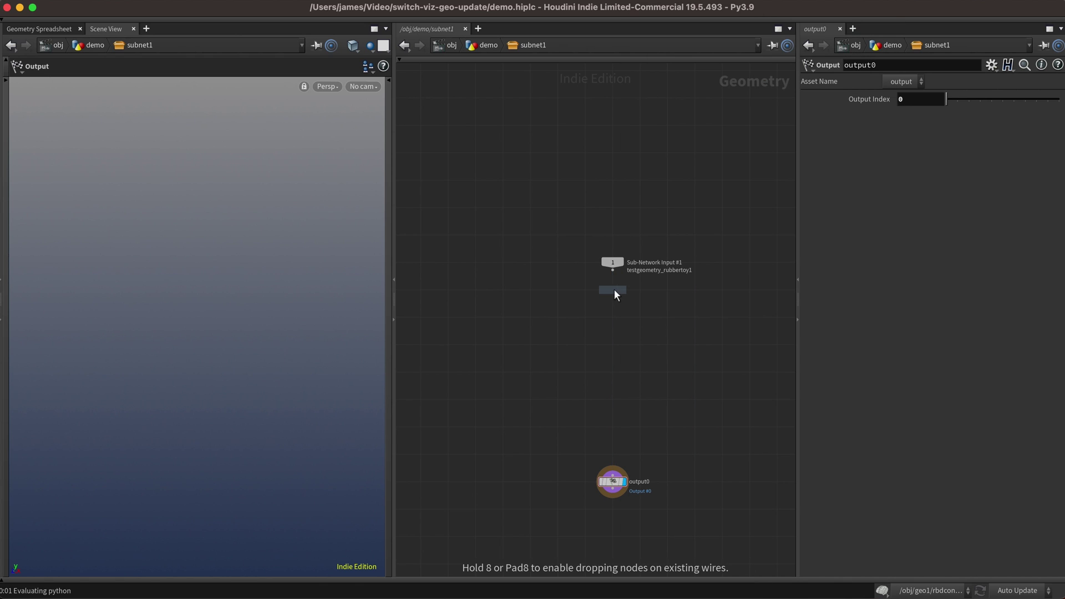
pyautogui.click(614, 288)
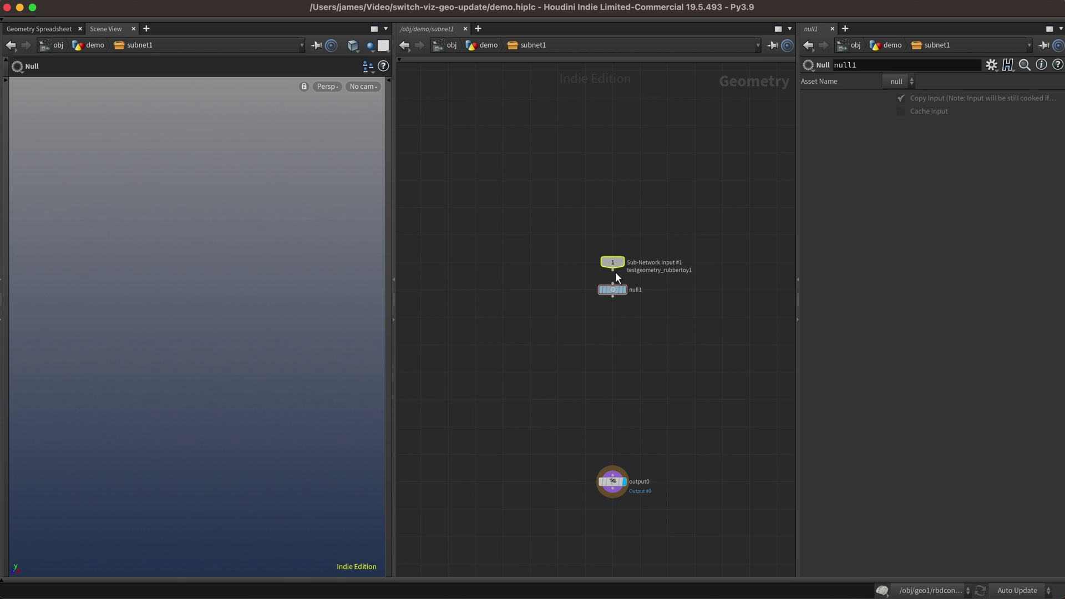
pyautogui.click(612, 270)
pyautogui.click(616, 286)
pyautogui.doubleClick(637, 290)
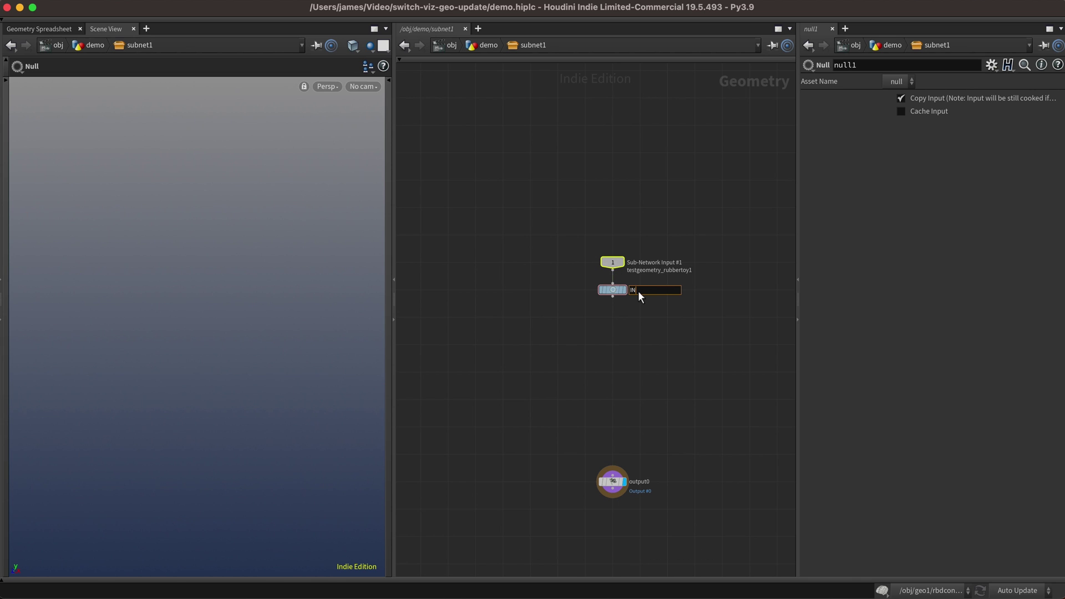
pyautogui.write('INPUT_GEO')
pyautogui.press('Return')
# - Color the INPUT_GEO null black and make it the displayed node
pyautogui.moveTo(577, 287); pyautogui.dragTo(661, 321)
pyautogui.press('c')
pyautogui.click(752, 573)
pyautogui.press('c')
pyautogui.click(655, 344)
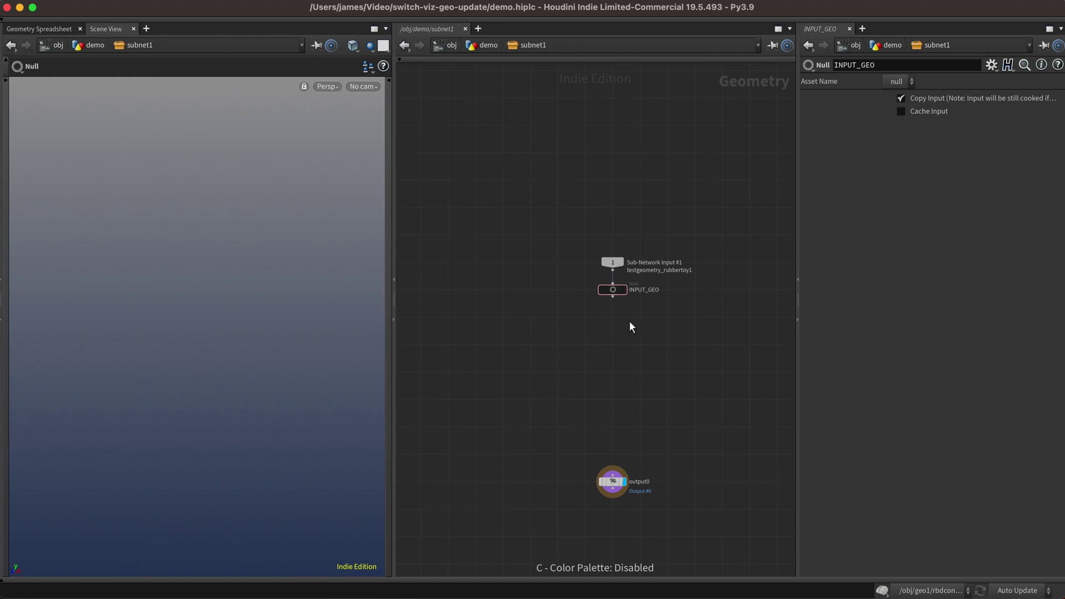
pyautogui.click(615, 290)
pyautogui.click(624, 290)
# - Add a Normal node after INPUT_GEO and set it to add normals to Points
pyautogui.moveTo(566, 276); pyautogui.dragTo(620, 310)
pyautogui.press('Tab')
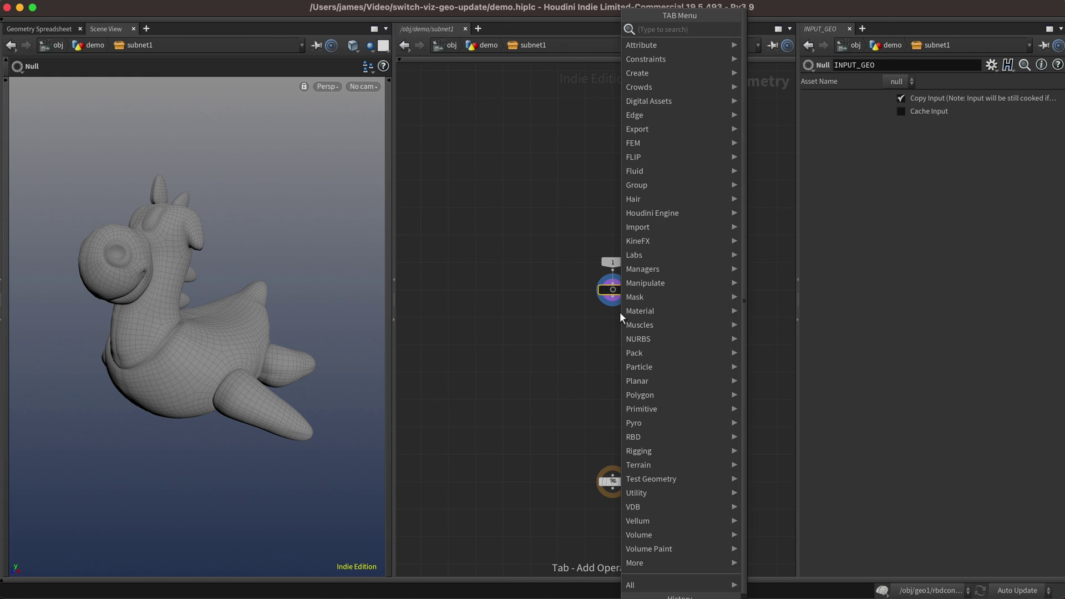
pyautogui.write('normal')
pyautogui.press('Return')
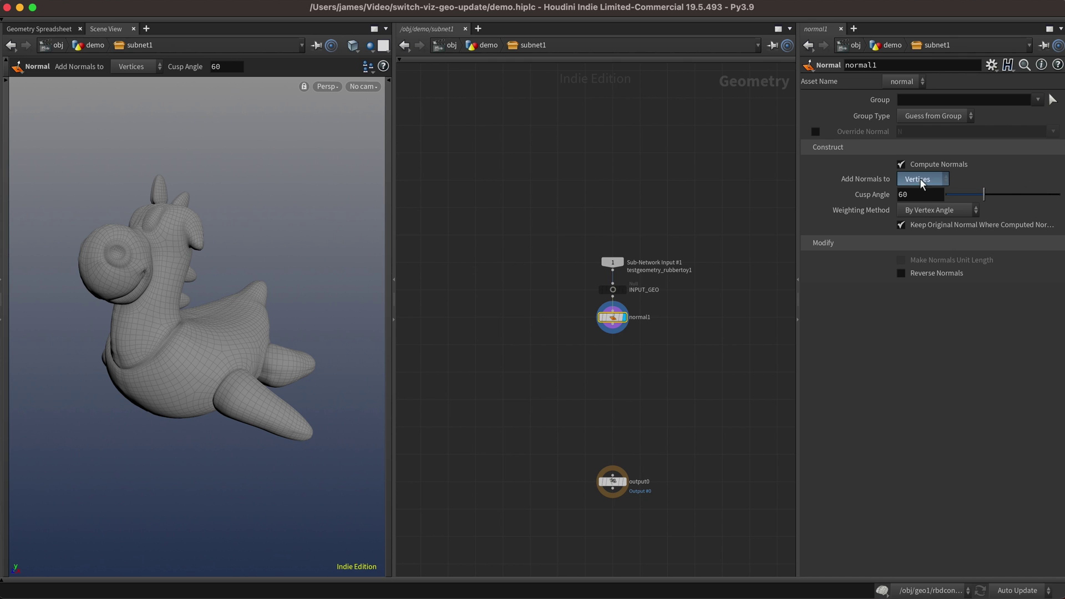
pyautogui.click(919, 178)
pyautogui.click(922, 195)
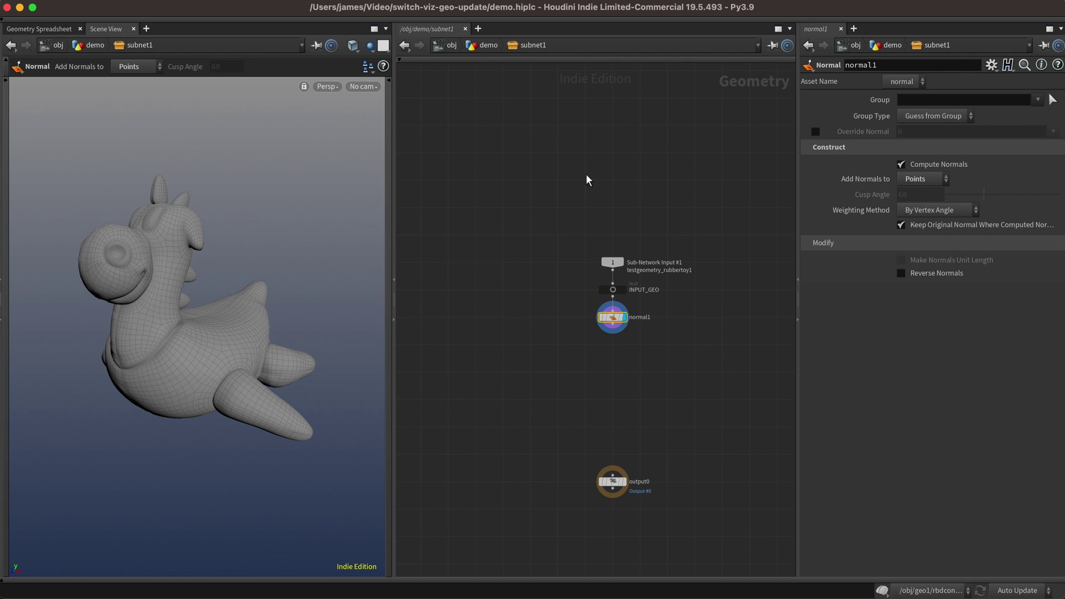
# - Briefly toggle the point normals display in the viewport to check the toy's normals
pyautogui.click(390, 214)
pyautogui.click(384, 280)
pyautogui.click(384, 281)
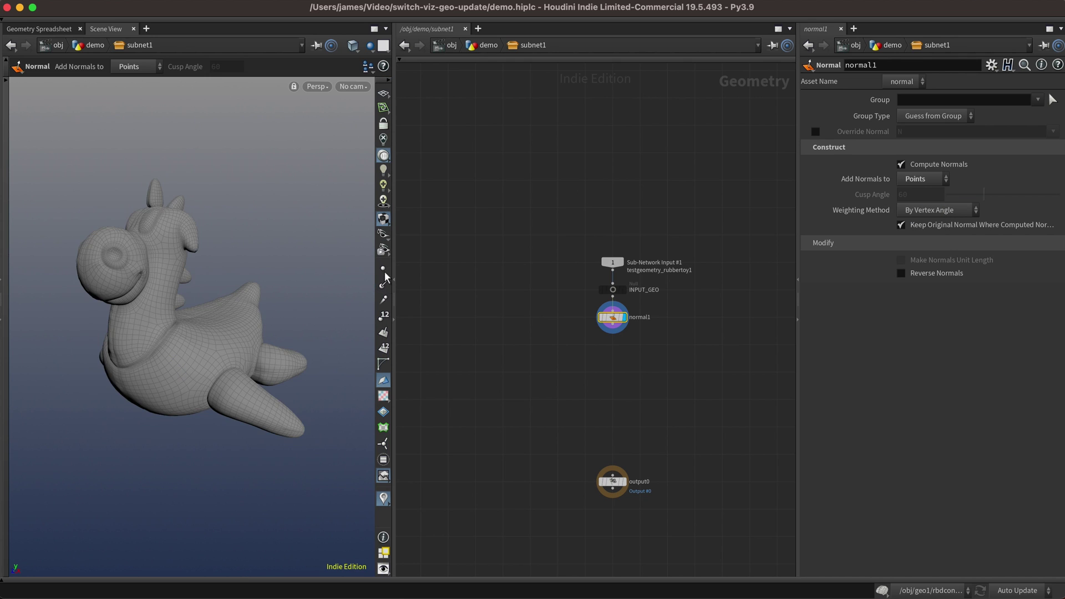
pyautogui.click(388, 80)
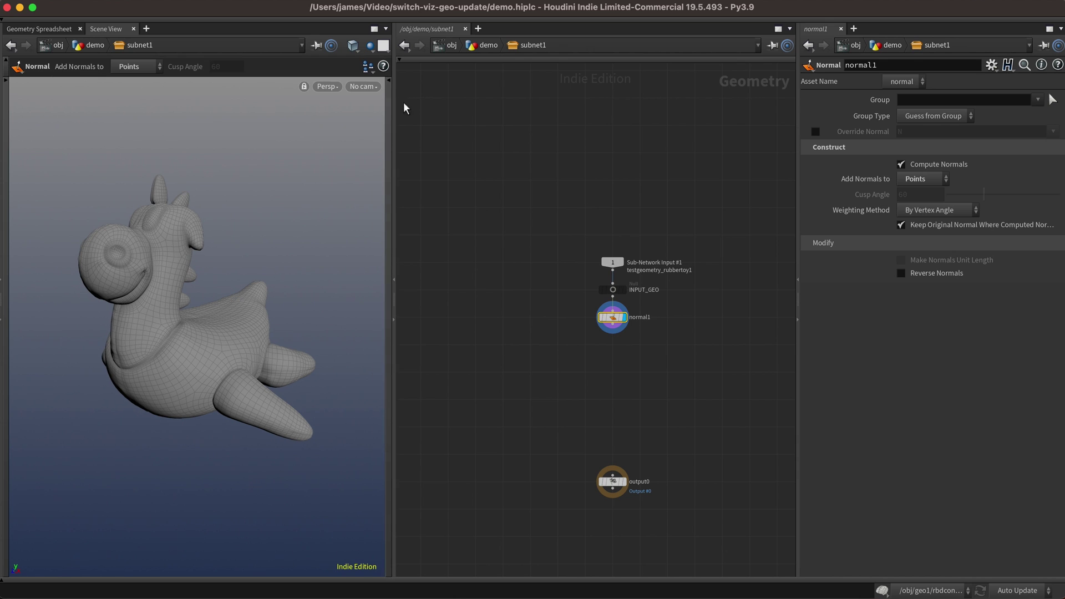
# - Connect the output of normal1 to output0
pyautogui.click(612, 328)
pyautogui.click(613, 473)
pyautogui.click(609, 481)
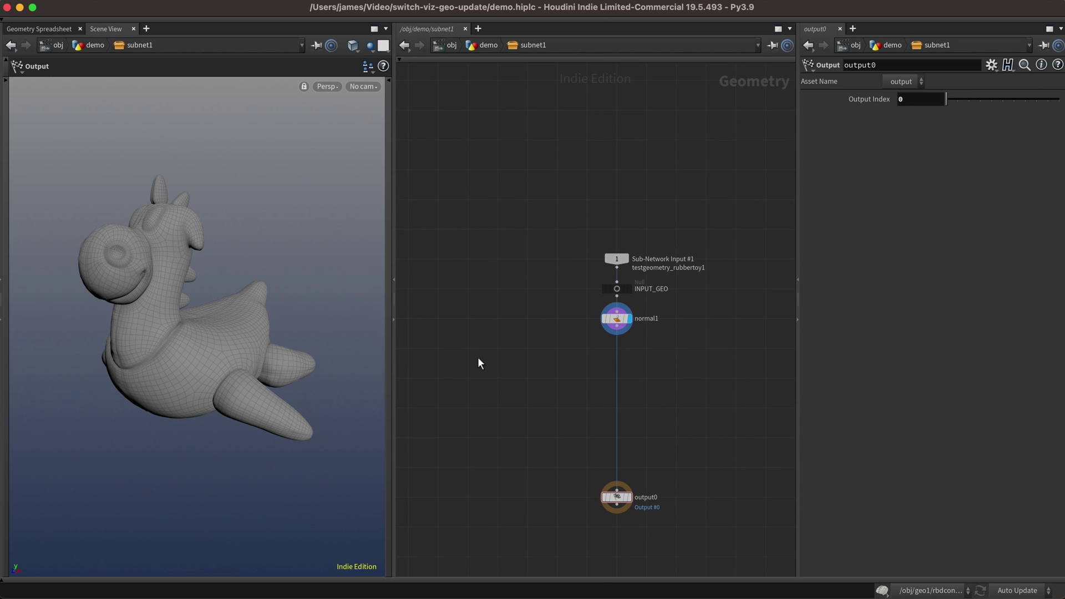
# - Add a point-based Attribute VOP node beside the main chain and wire its first input from normal1
pyautogui.press('Tab')
pyautogui.write('peak')
pyautogui.press('Return')
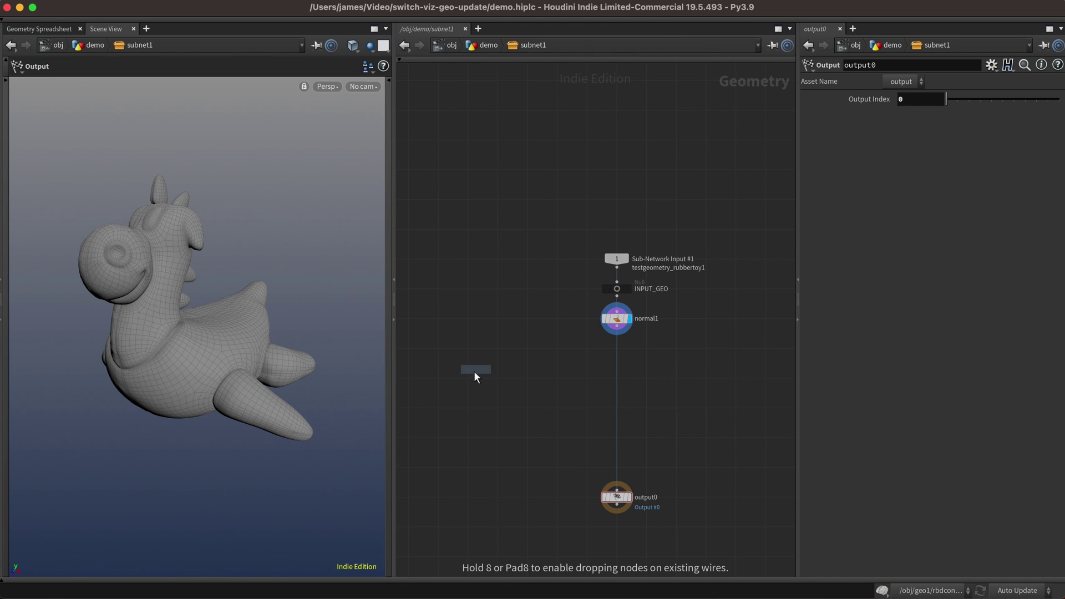
pyautogui.click(468, 378)
pyautogui.click(459, 371)
pyautogui.click(614, 333)
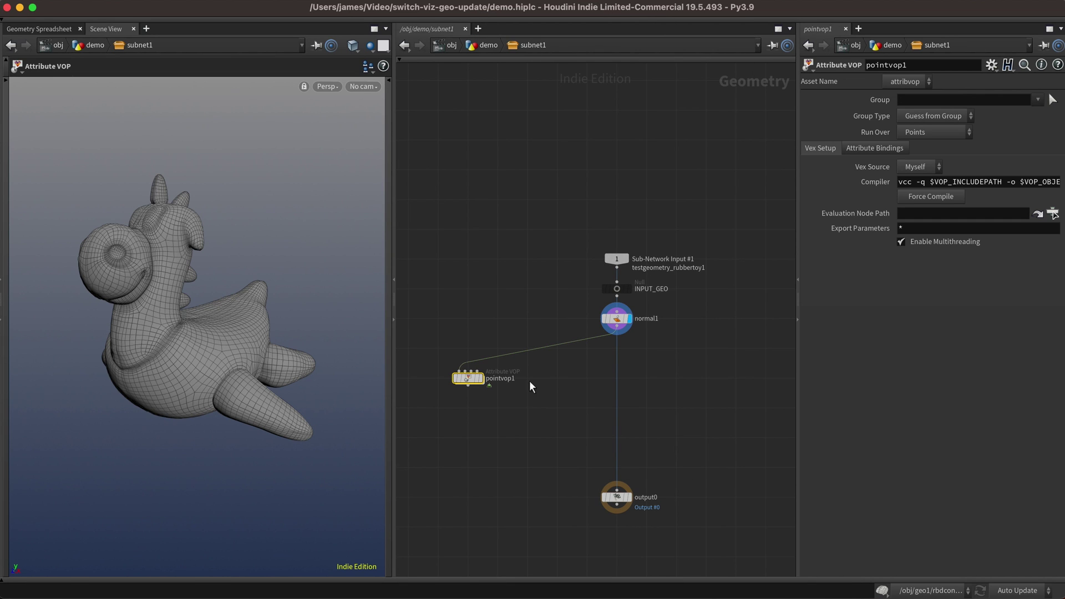
# - Rename the new Attribute VOP color_height and make it the displayed node
pyautogui.doubleClick(508, 379)
pyautogui.write('color_height')
pyautogui.press('Return')
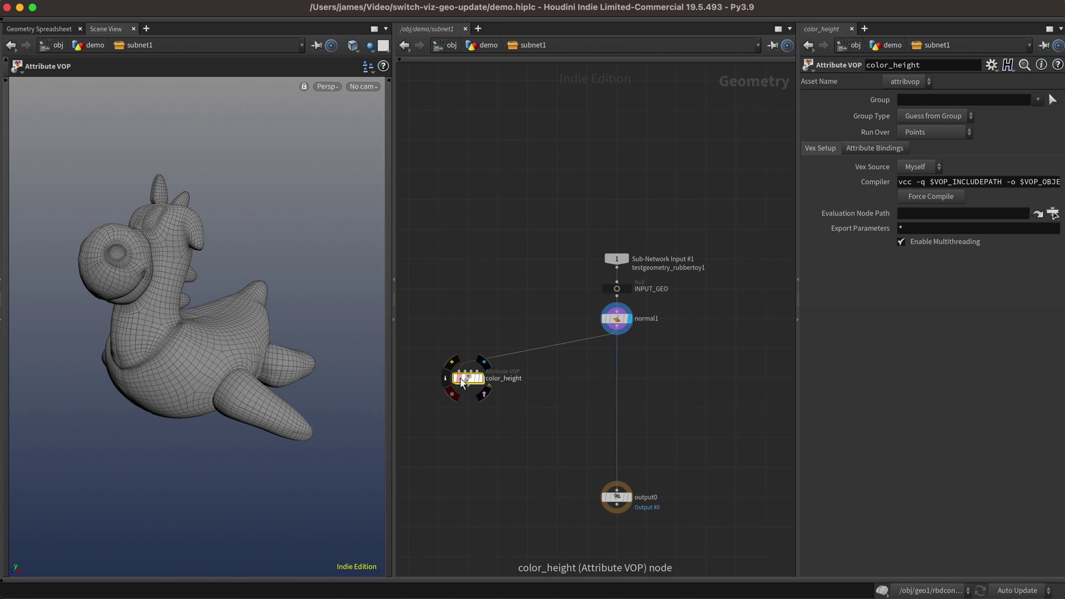
pyautogui.click(480, 378)
# - Go inside color_height and spread its global and output nodes apart horizontally
pyautogui.doubleClick(470, 378)
pyautogui.scroll(-5, 601, 368)
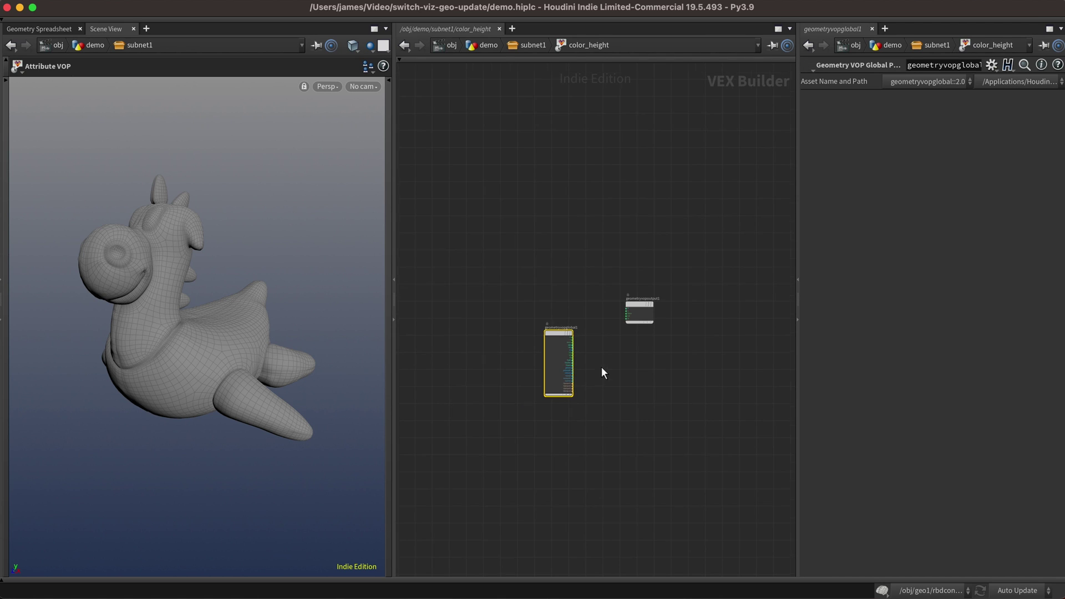
pyautogui.moveTo(601, 367); pyautogui.dragTo(666, 378, button='middle')
pyautogui.moveTo(620, 341); pyautogui.dragTo(494, 328)
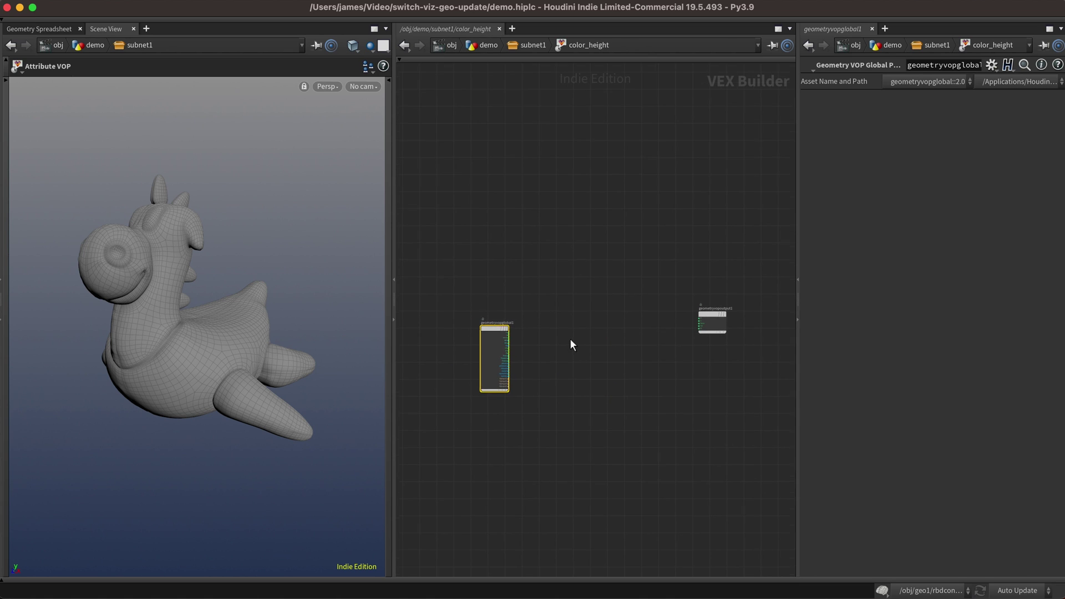
# - Add a Relative to Bounding Box node between the global and output nodes
pyautogui.scroll(3, 569, 339)
pyautogui.press('Tab')
pyautogui.write('rel')
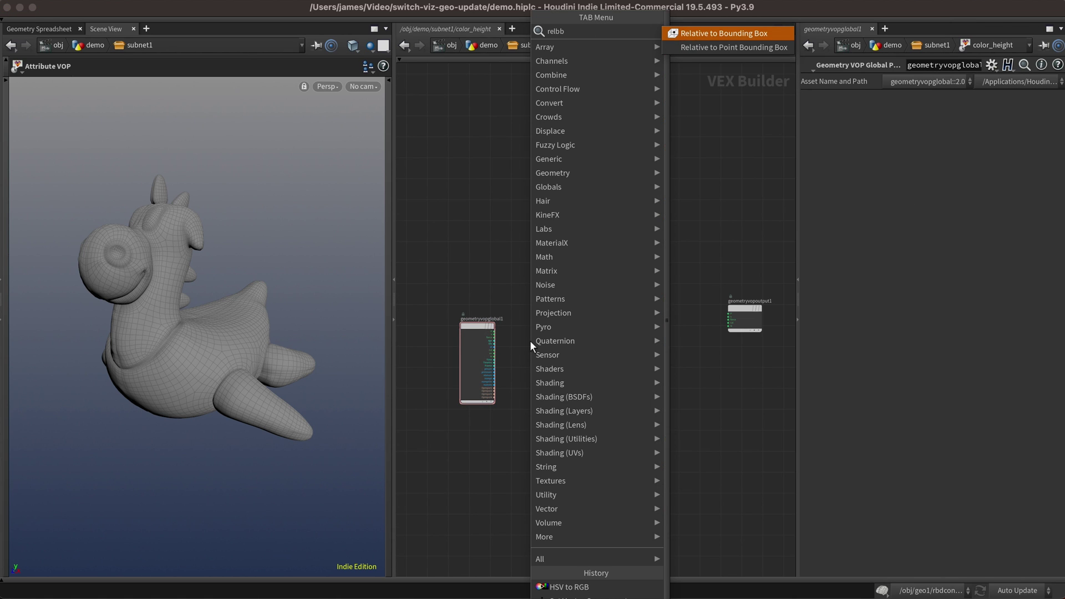
pyautogui.press('Return')
pyautogui.scroll(1, 530, 341)
pyautogui.click(530, 352)
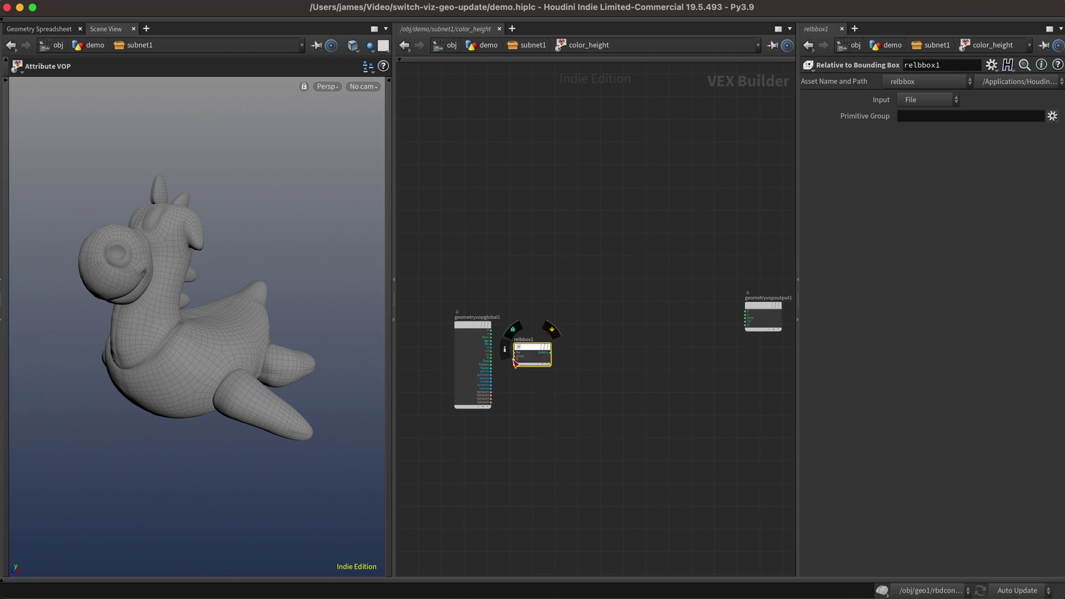
# - Connect the global P output to the P input of relbbox1 and set its Input to First Input
pyautogui.scroll(5, 513, 360)
pyautogui.click(521, 353)
pyautogui.click(457, 273)
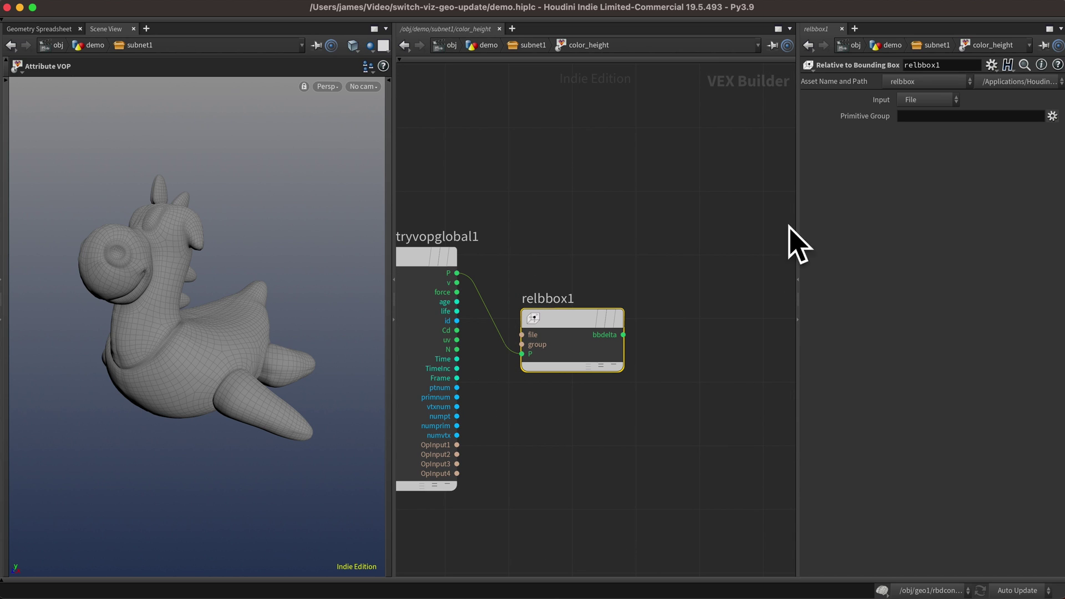
pyautogui.click(927, 99)
pyautogui.click(922, 129)
pyautogui.scroll(-5, 610, 332)
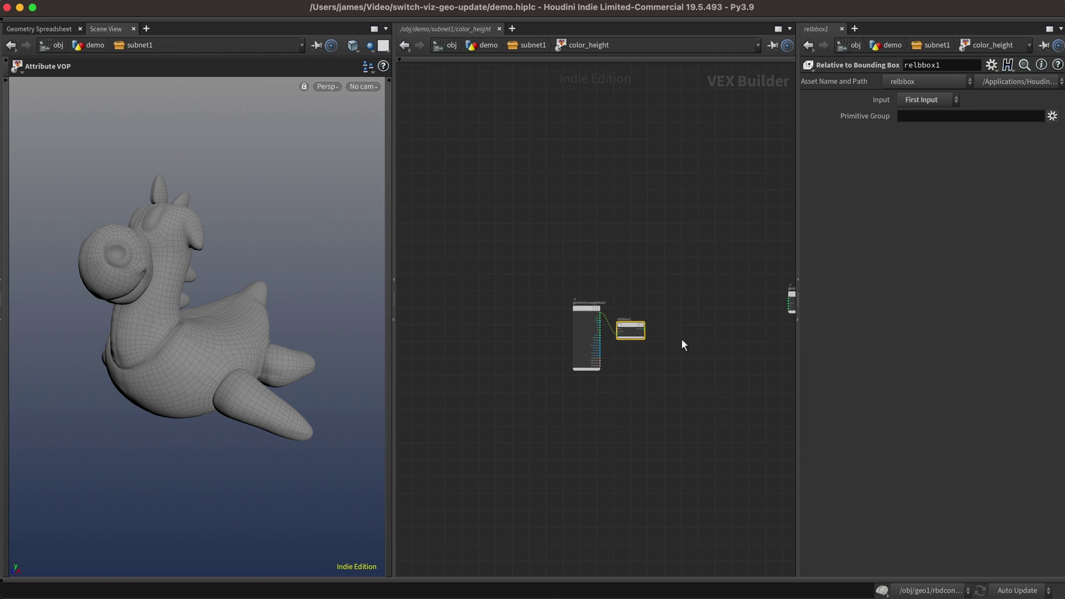
pyautogui.moveTo(680, 341); pyautogui.dragTo(484, 331, button='middle')
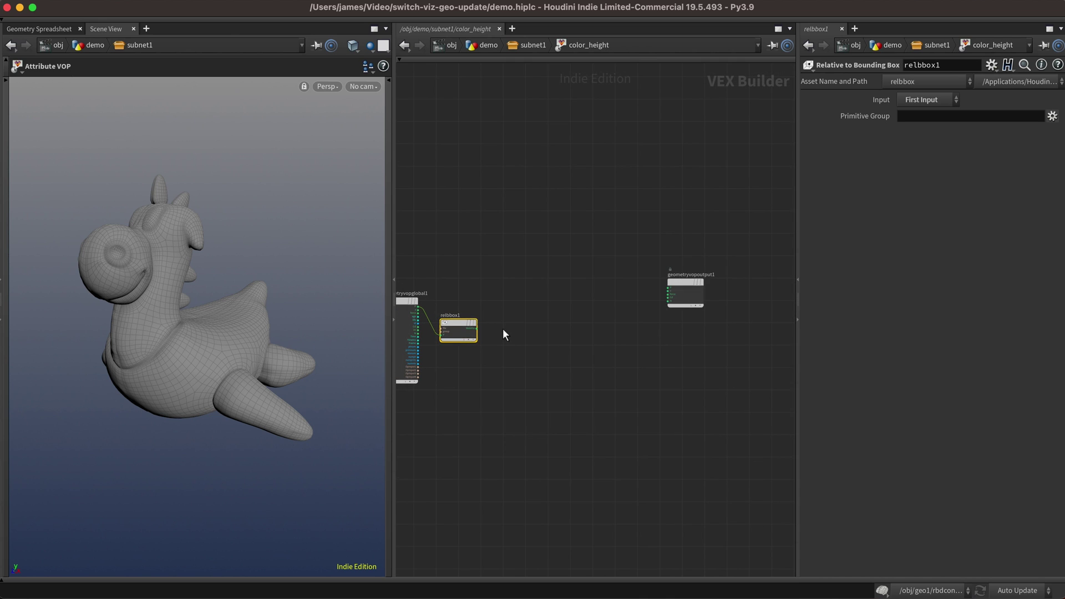
# - Add a Get Vector Component node fed by relbbox1 and set its Vector Component to Component 2
pyautogui.press('Tab')
pyautogui.write('getvc')
pyautogui.press('Return')
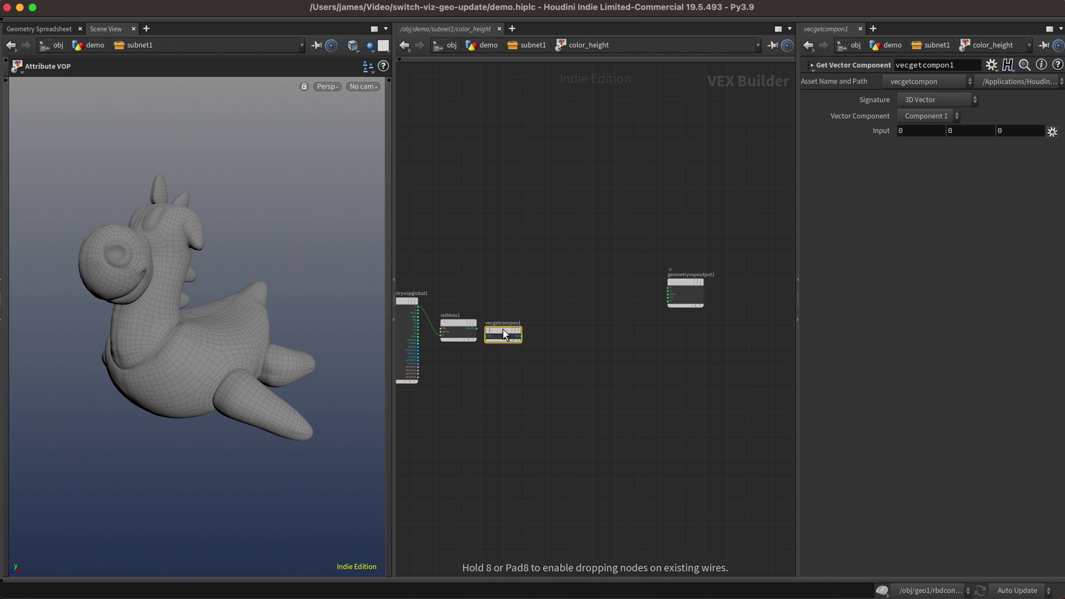
pyautogui.click(522, 322)
pyautogui.moveTo(475, 331); pyautogui.dragTo(509, 327)
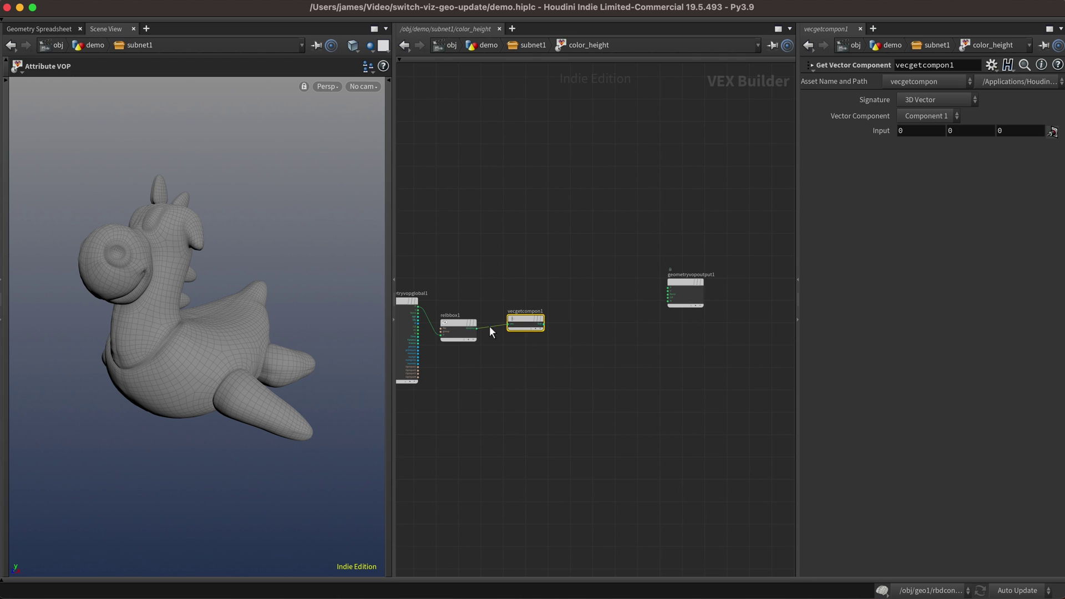
pyautogui.click(931, 117)
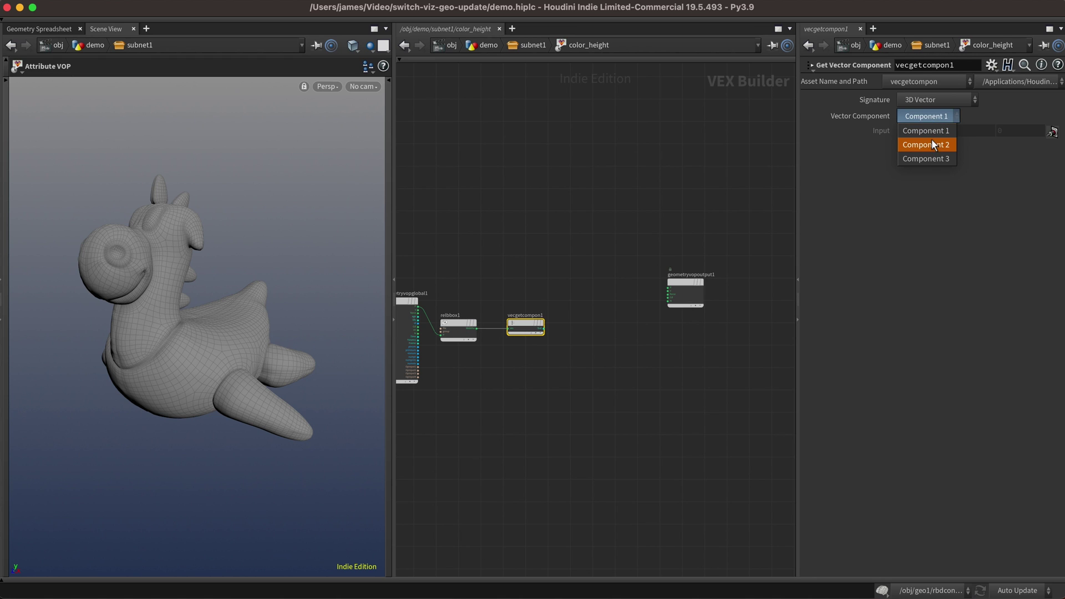
pyautogui.click(931, 141)
# - Add a Set Vector Component node after vecgetcompon1 and feed it the extracted component
pyautogui.press('Tab')
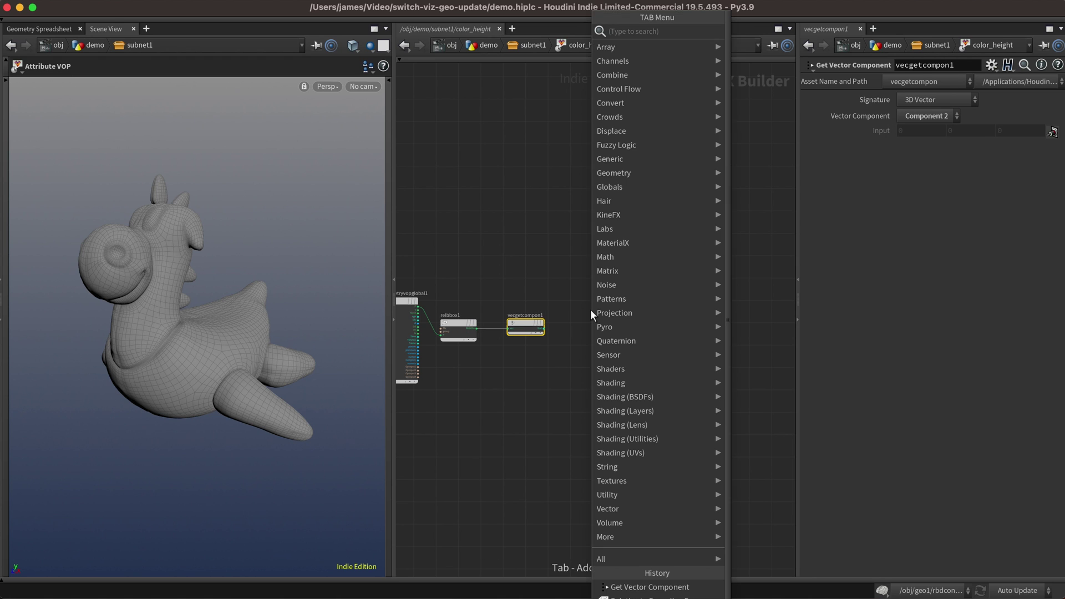
pyautogui.write('setvc')
pyautogui.press('Return')
pyautogui.click(590, 309)
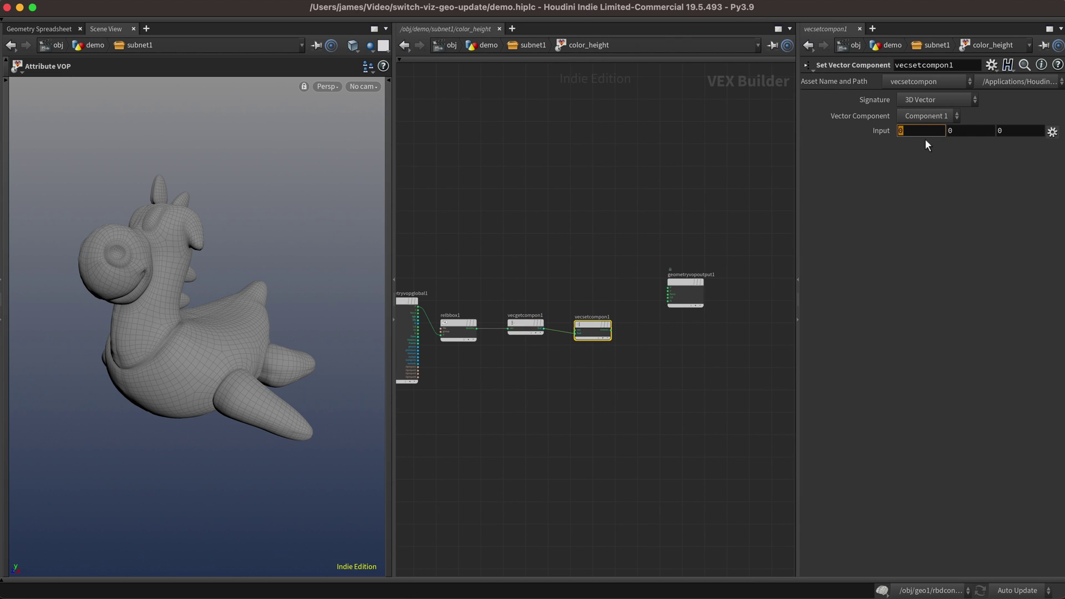
# - Set the Set Vector Component node's Input to 1, 1, 1 and keep Vector Component at Component 1
pyautogui.write('1')
pyautogui.press('Tab')
pyautogui.write('1')
pyautogui.moveTo(1007, 134); pyautogui.dragTo(990, 133)
pyautogui.write('1')
pyautogui.click(930, 119)
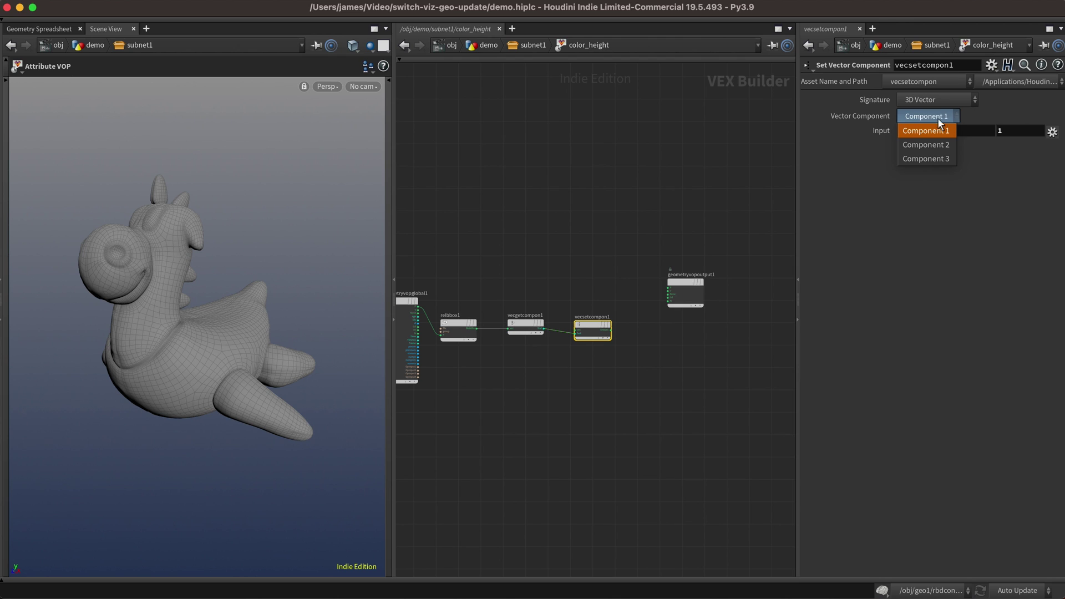
pyautogui.click(940, 128)
# - Add an HSV to RGB node after vecsetcompon1 and connect its result to the geometry output's Cd input
pyautogui.click(661, 355)
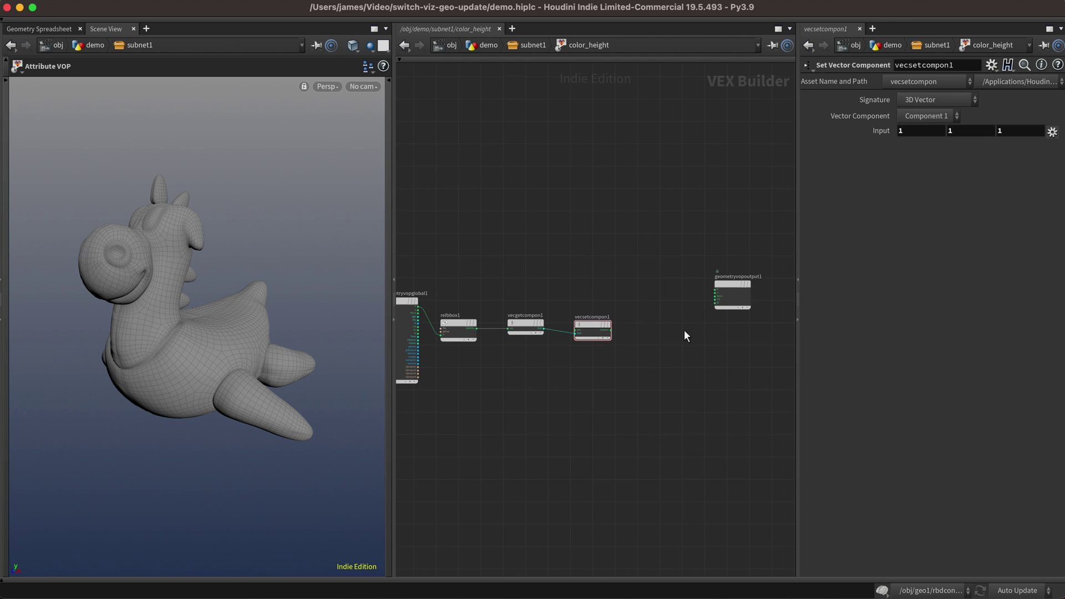
pyautogui.press('Tab')
pyautogui.write('hsvto')
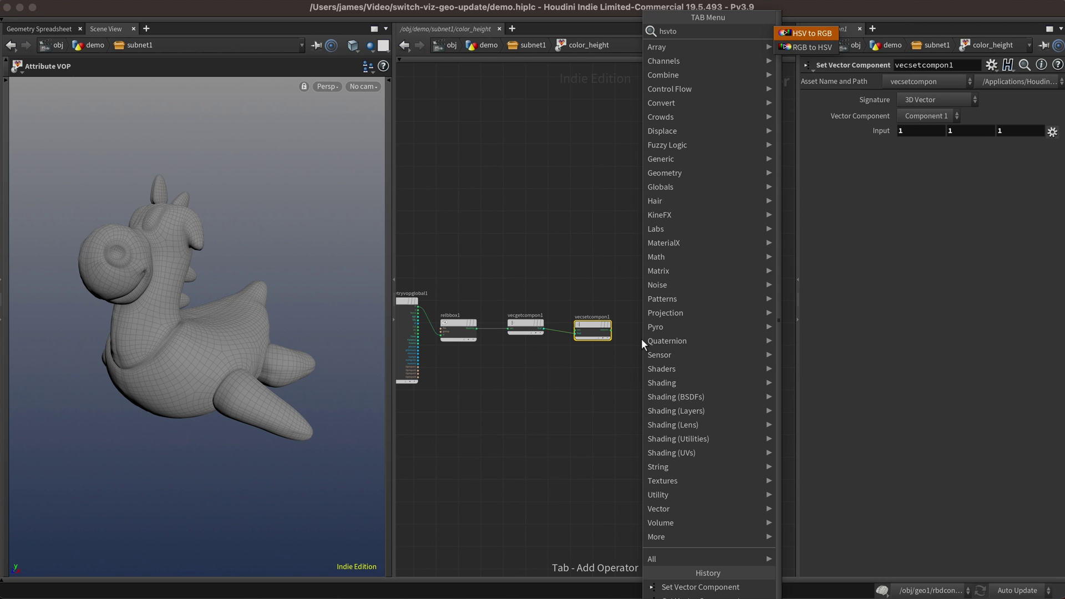
pyautogui.press('Return')
pyautogui.moveTo(677, 329); pyautogui.dragTo(715, 300)
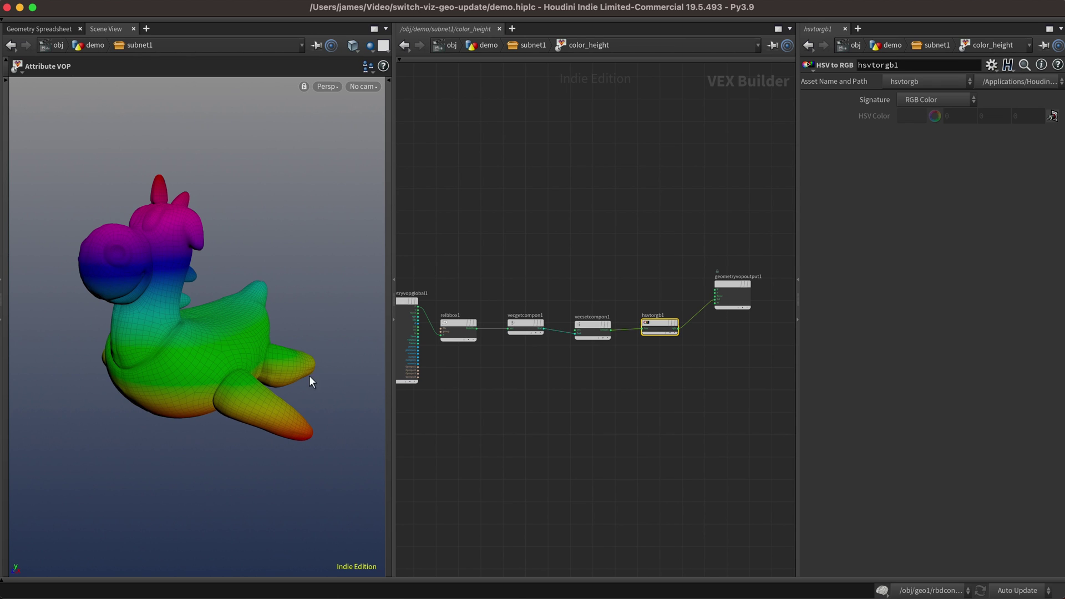
# - Return to subnet1 and add an Attribute Swap node fed by normal1 beside color_height
pyautogui.click(593, 374)
pyautogui.press('u')
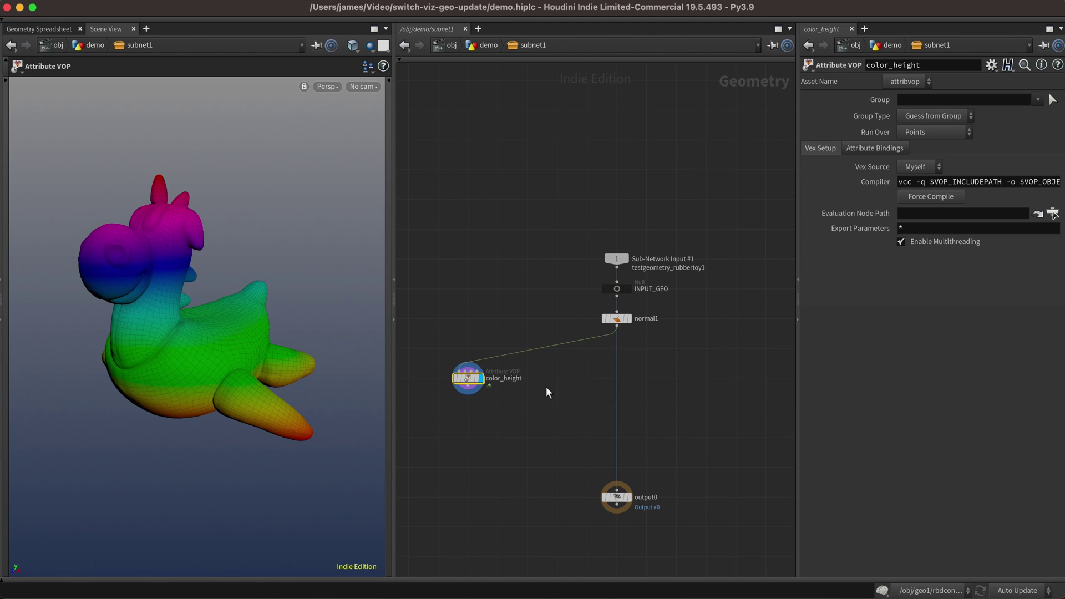
pyautogui.press('Tab')
pyautogui.press('Escape')
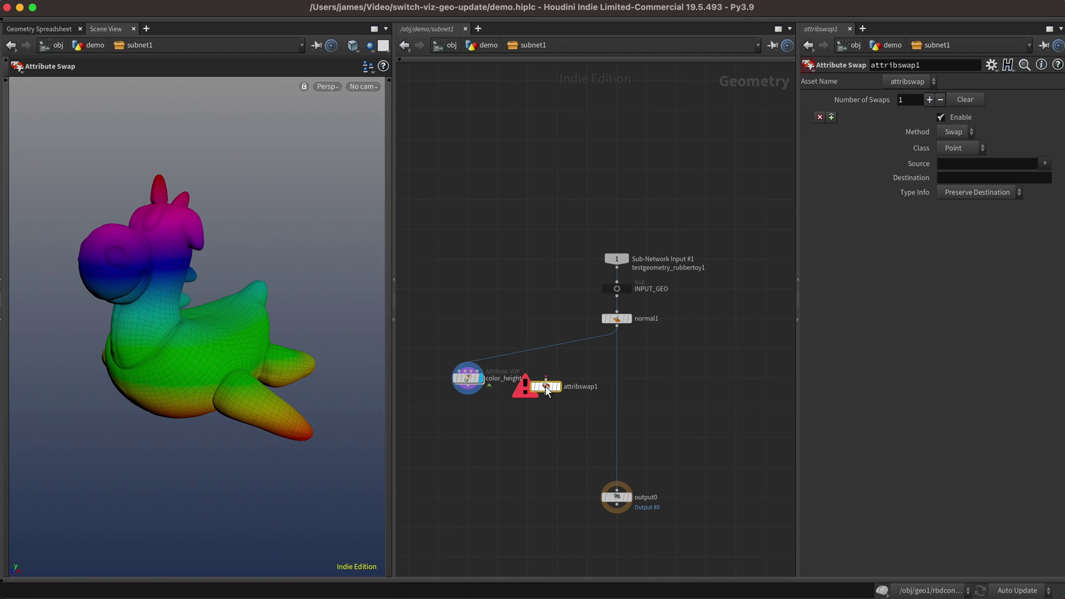
pyautogui.click(557, 377)
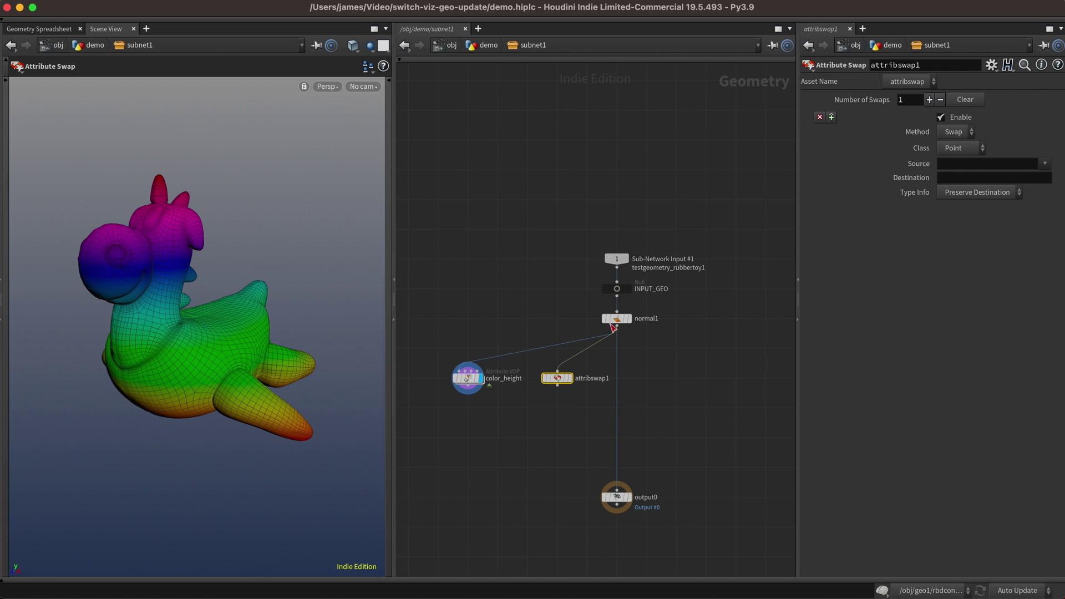
# - Set the Attribute Swap's Source to N and Destination to Cd, and make it the displayed node
pyautogui.click(980, 163)
pyautogui.write('N')
pyautogui.press('Tab')
pyautogui.write('Cd')
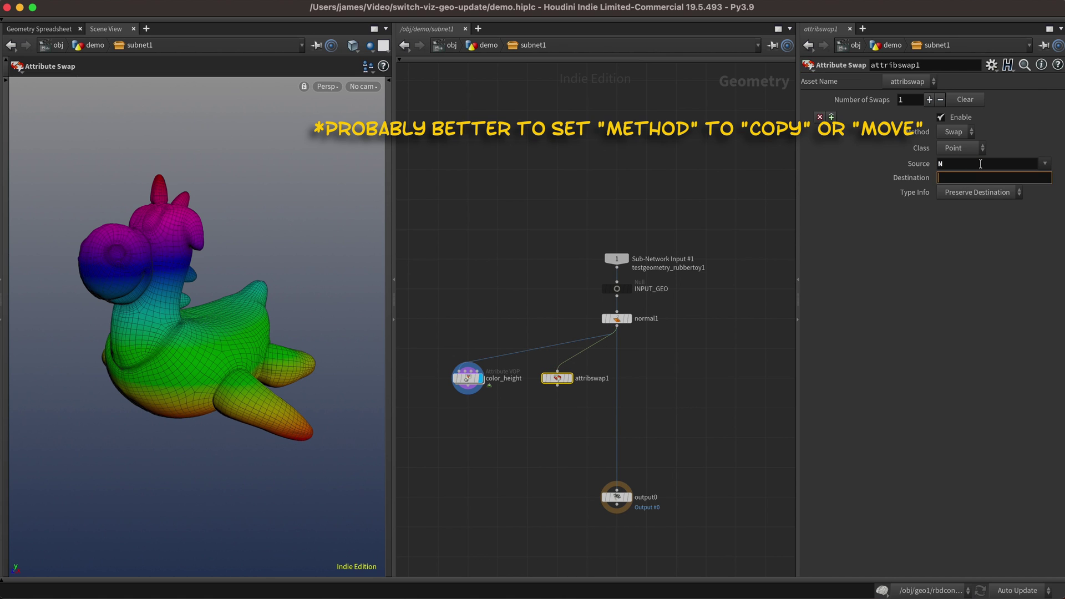
pyautogui.press('Return')
pyautogui.hotkey('shift', 'r')
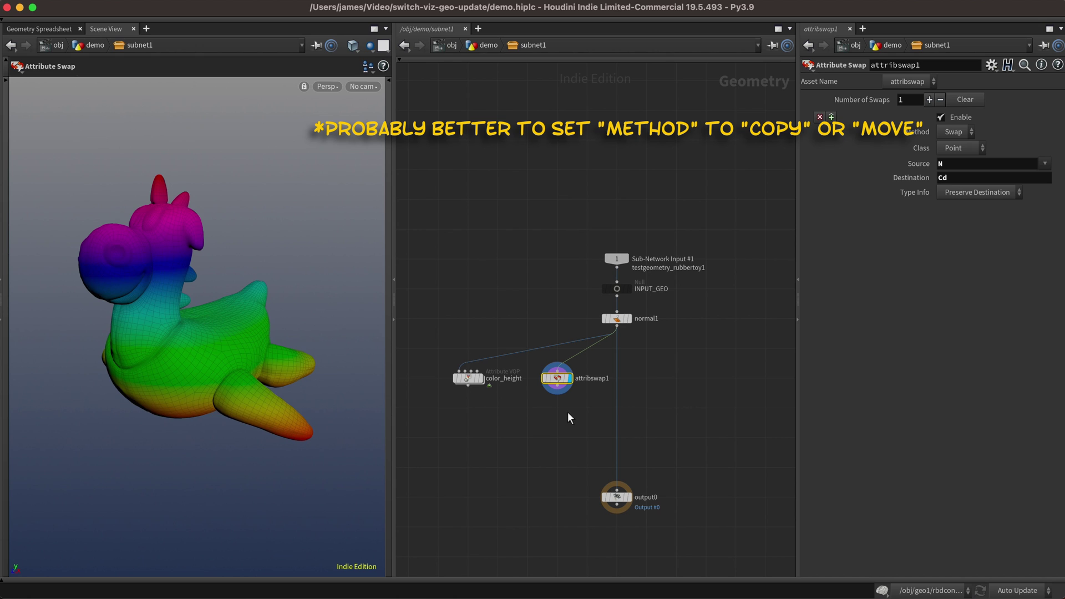
# - Rename the Attribute Swap node color_N
pyautogui.click(593, 379)
pyautogui.doubleClick(593, 378)
pyautogui.write('color_')
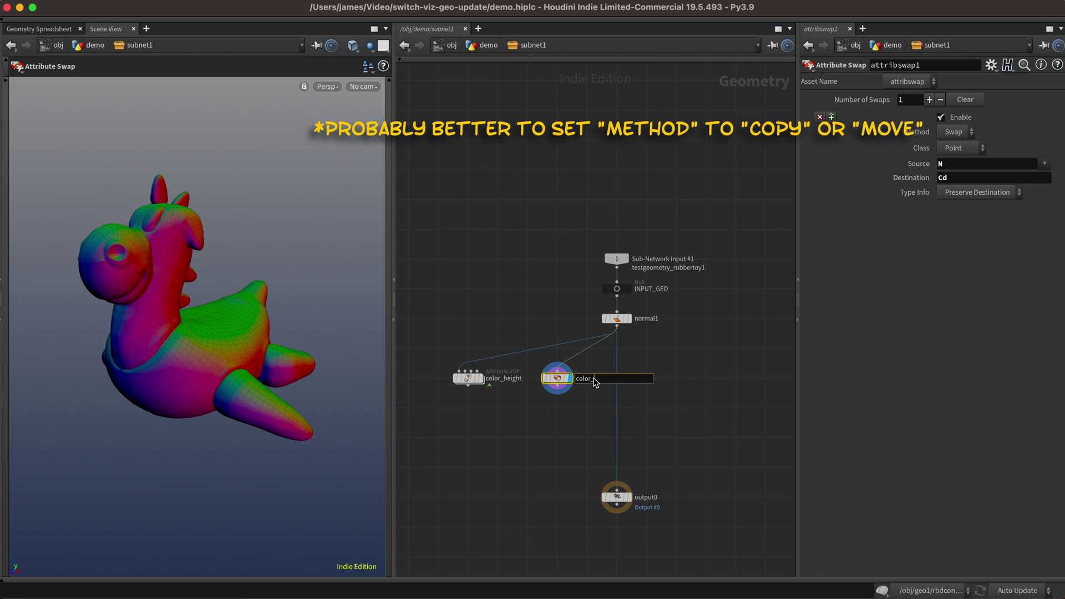
pyautogui.write('N')
pyautogui.press('Return')
# - Add a Switch node with color_height and color_N as its inputs, in that order, and display it
pyautogui.press('Tab')
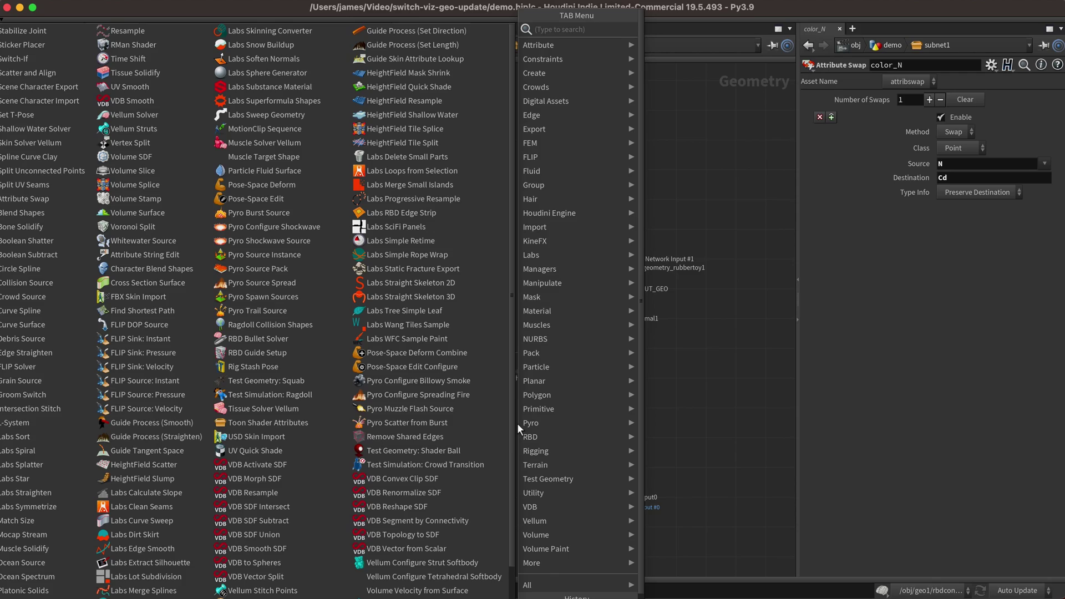
pyautogui.write('swi')
pyautogui.press('Return')
pyautogui.press('Return')
pyautogui.moveTo(516, 424); pyautogui.dragTo(496, 438)
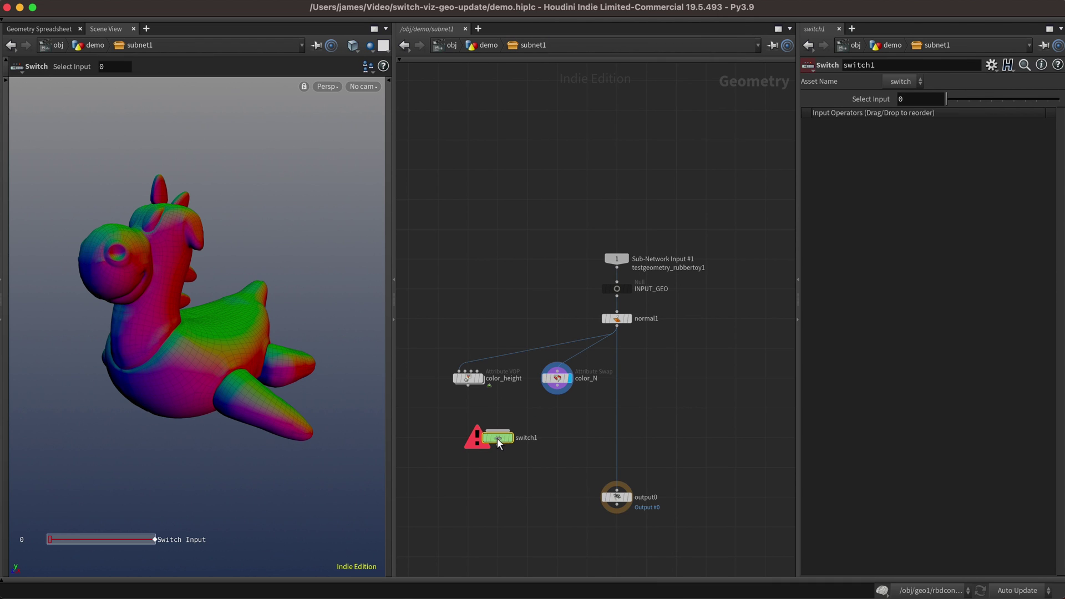
pyautogui.moveTo(465, 397); pyautogui.dragTo(498, 431)
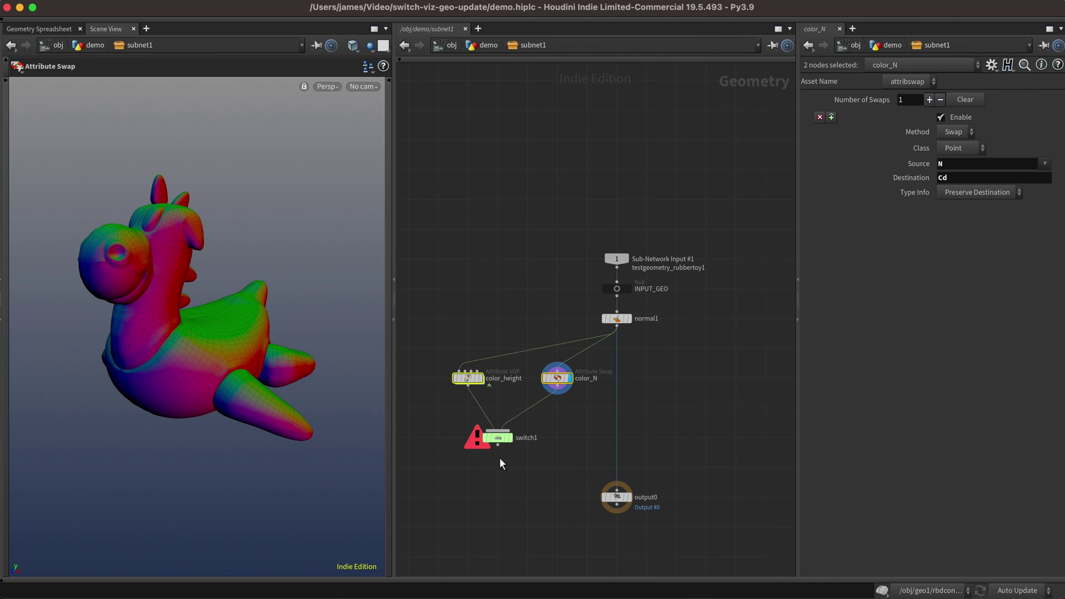
pyautogui.click(498, 437)
pyautogui.press('r')
# - Add a second Output node fed by switch1 and line it up beside output0
pyautogui.press('Tab')
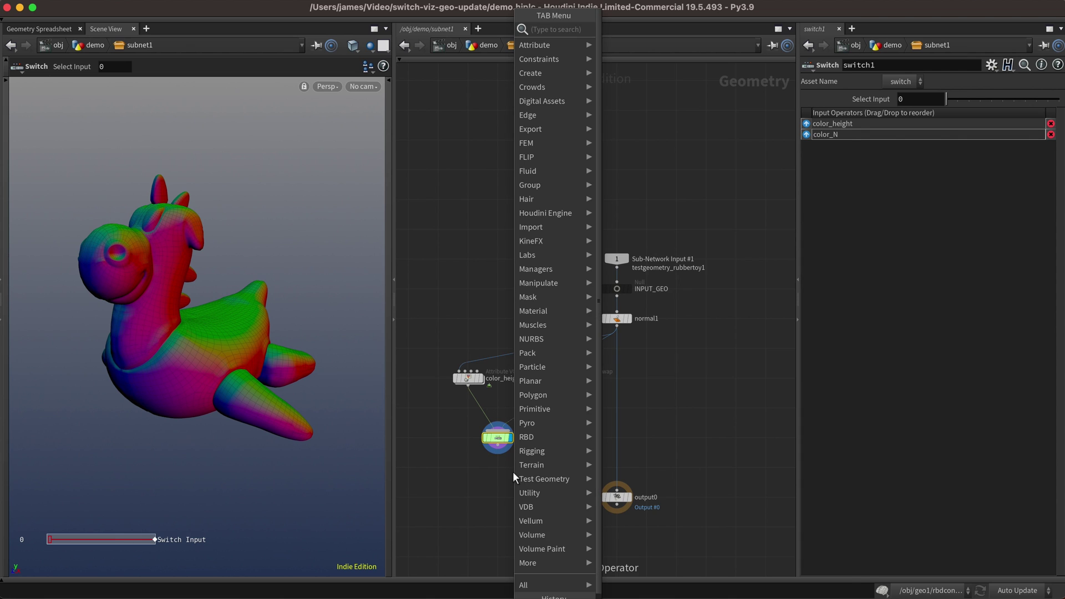
pyautogui.write('output')
pyautogui.press('Return')
pyautogui.click(497, 467)
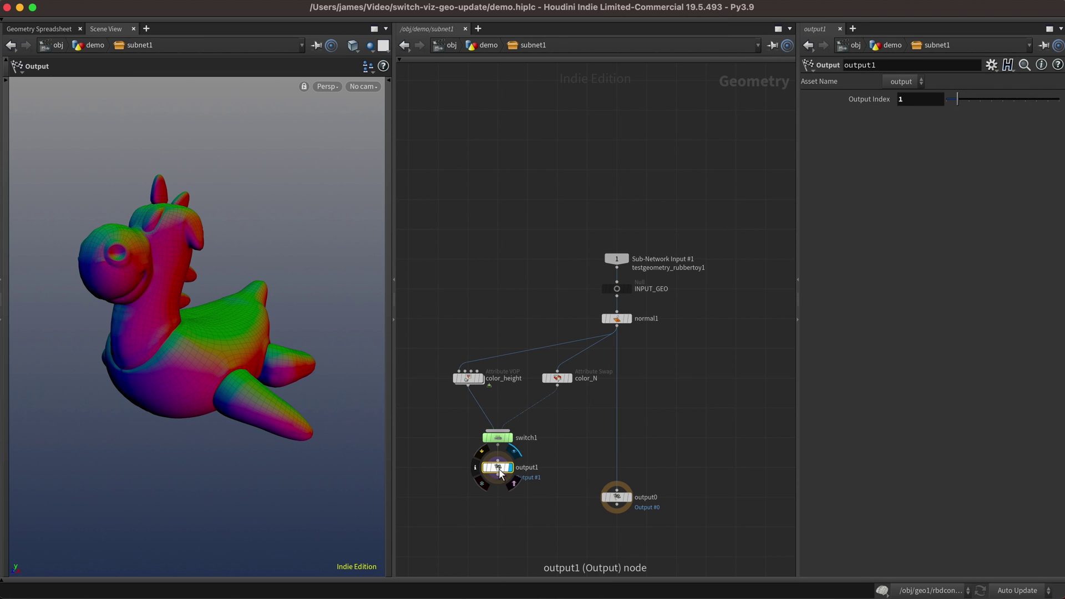
pyautogui.moveTo(500, 472); pyautogui.dragTo(500, 501)
# - Rename the new Output node VISUALIZE and set its Output Index to -1
pyautogui.doubleClick(527, 497)
pyautogui.write('V')
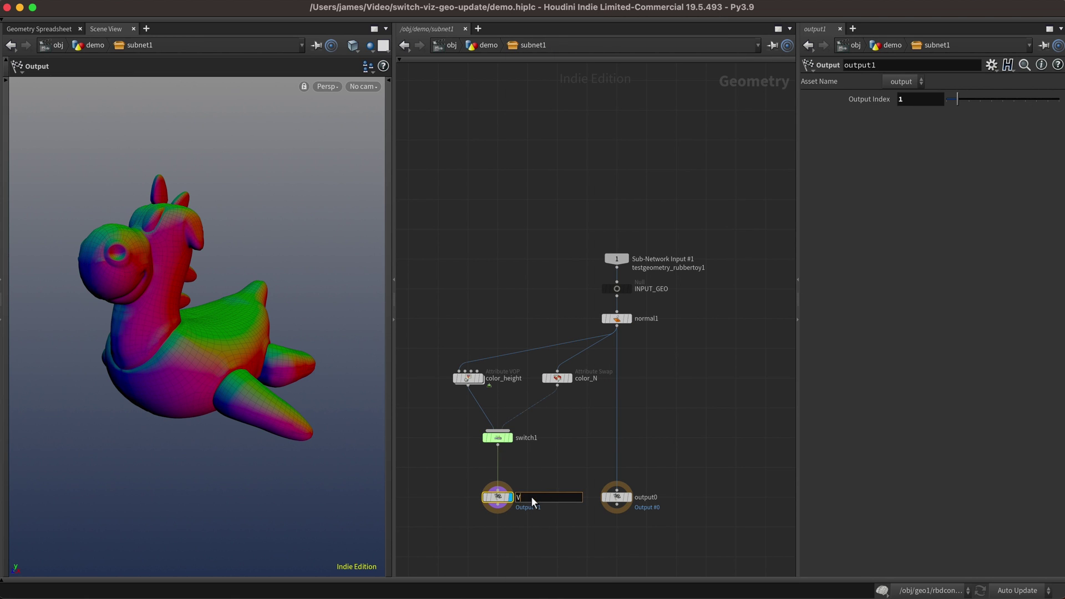
pyautogui.write('ISUALIZE')
pyautogui.press('Return')
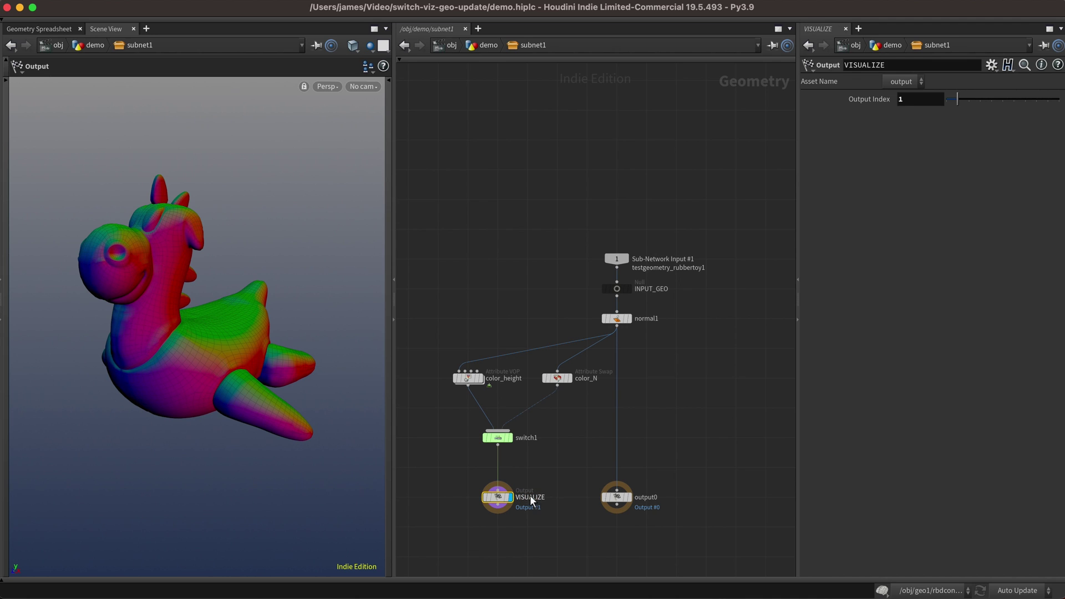
pyautogui.click(916, 98)
pyautogui.press('Return')
# - From the demo level, edit subnet1's parameter interface to make its four input label parameters invisible, and apply
pyautogui.press('u')
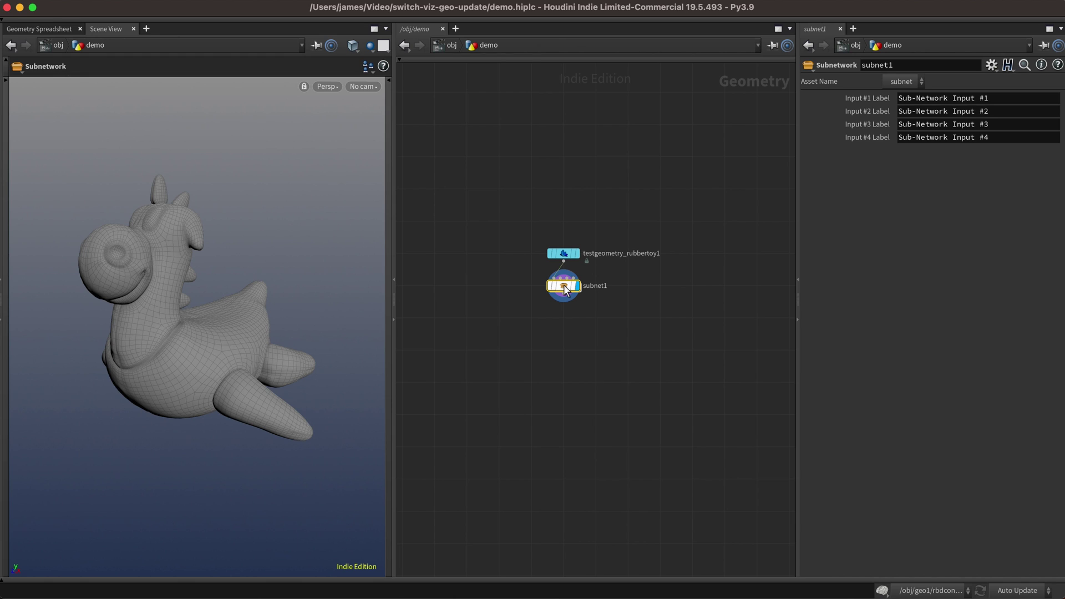
pyautogui.click(995, 68)
pyautogui.click(973, 79)
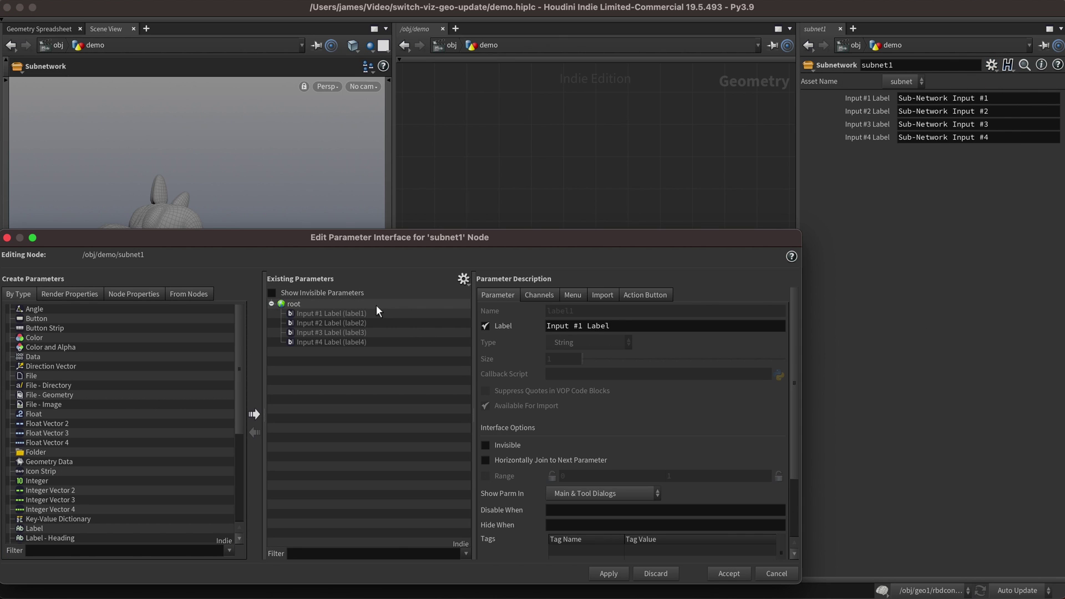
pyautogui.moveTo(376, 311); pyautogui.dragTo(355, 343)
pyautogui.click(502, 443)
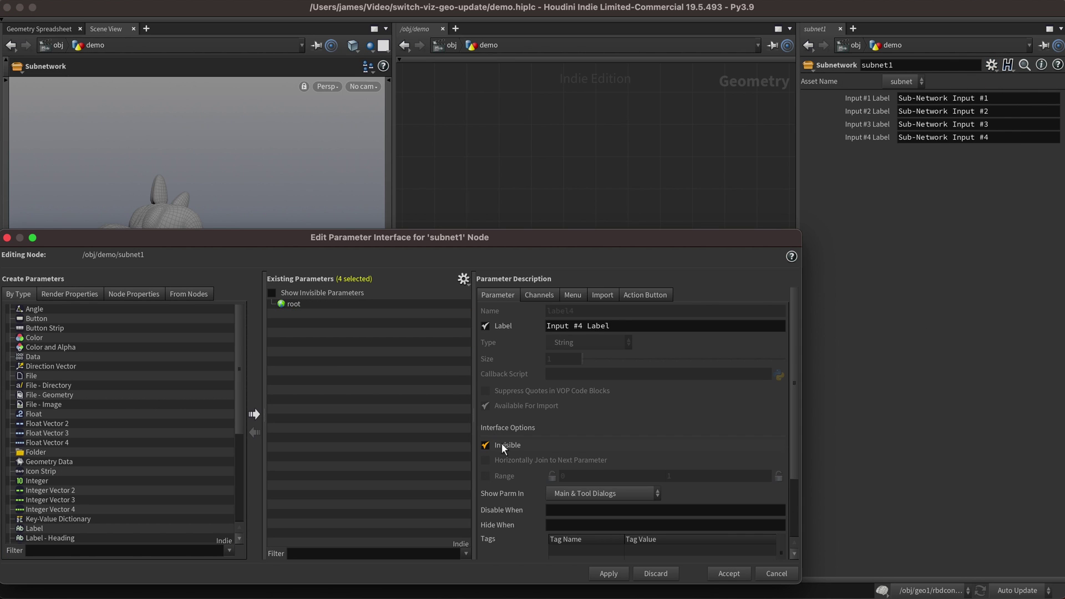
pyautogui.click(607, 573)
# - Go inside subnet1 and add switch1's Select Input parameter to the subnet's parameter interface
pyautogui.moveTo(577, 245); pyautogui.dragTo(578, 349)
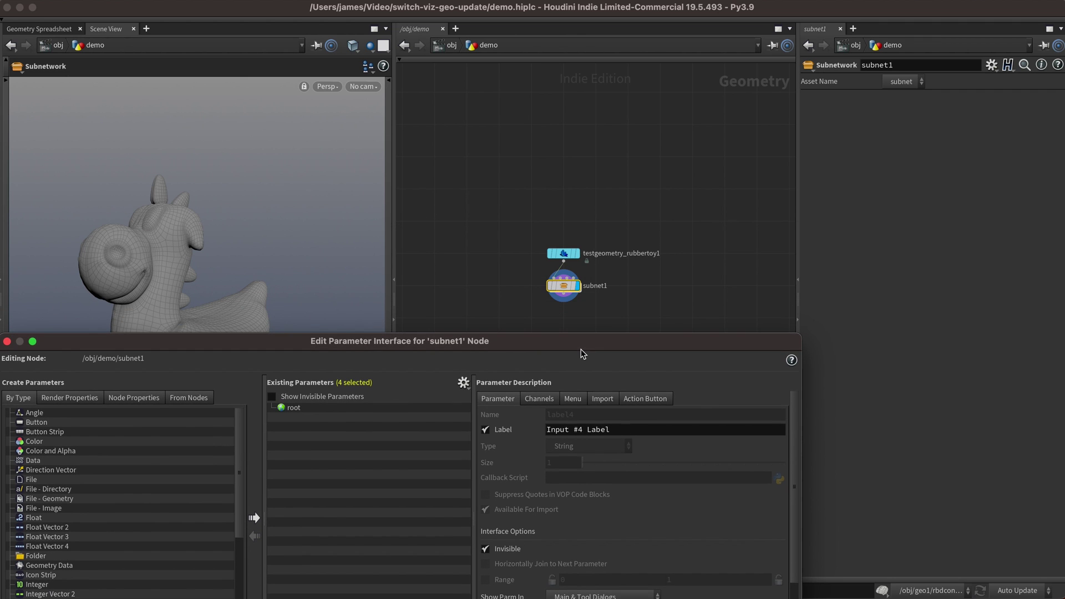
pyautogui.doubleClick(564, 283)
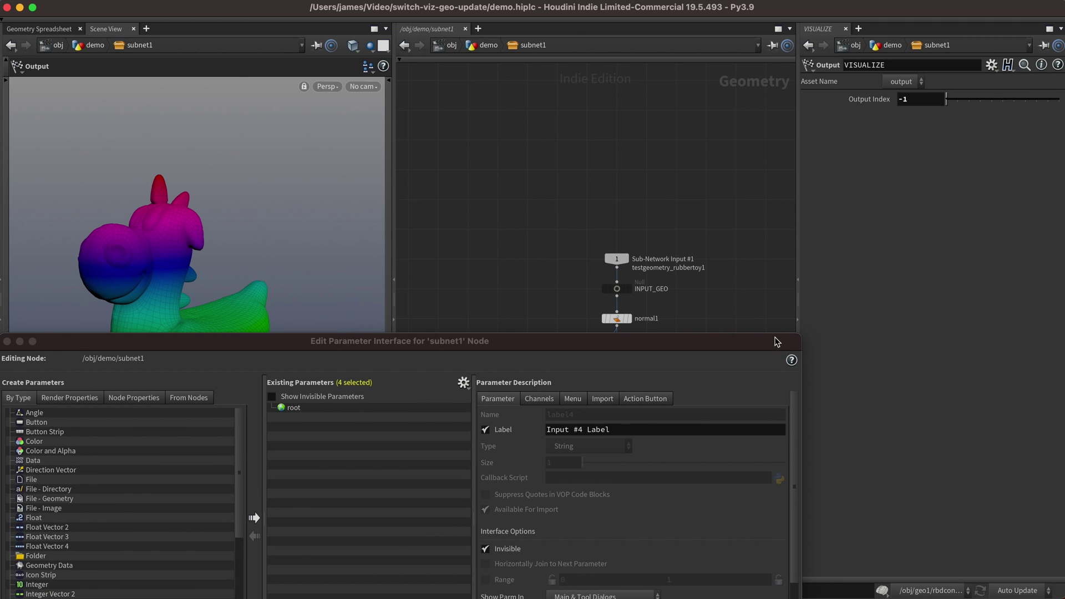
pyautogui.moveTo(537, 346); pyautogui.dragTo(304, 229)
pyautogui.moveTo(581, 424); pyautogui.dragTo(720, 339, button='middle')
pyautogui.click(638, 352)
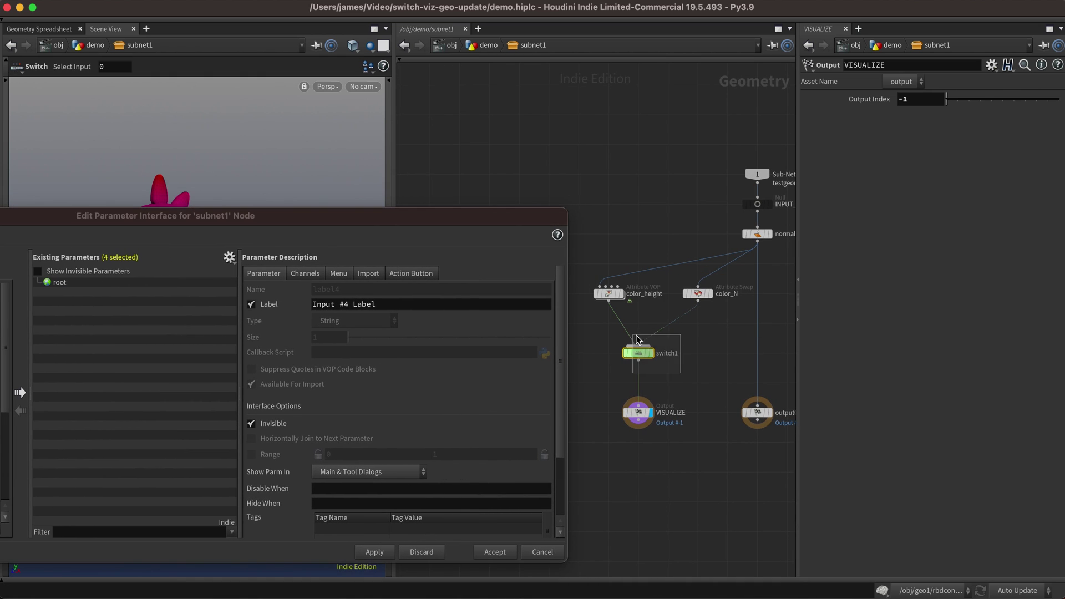
pyautogui.moveTo(870, 98); pyautogui.dragTo(62, 335)
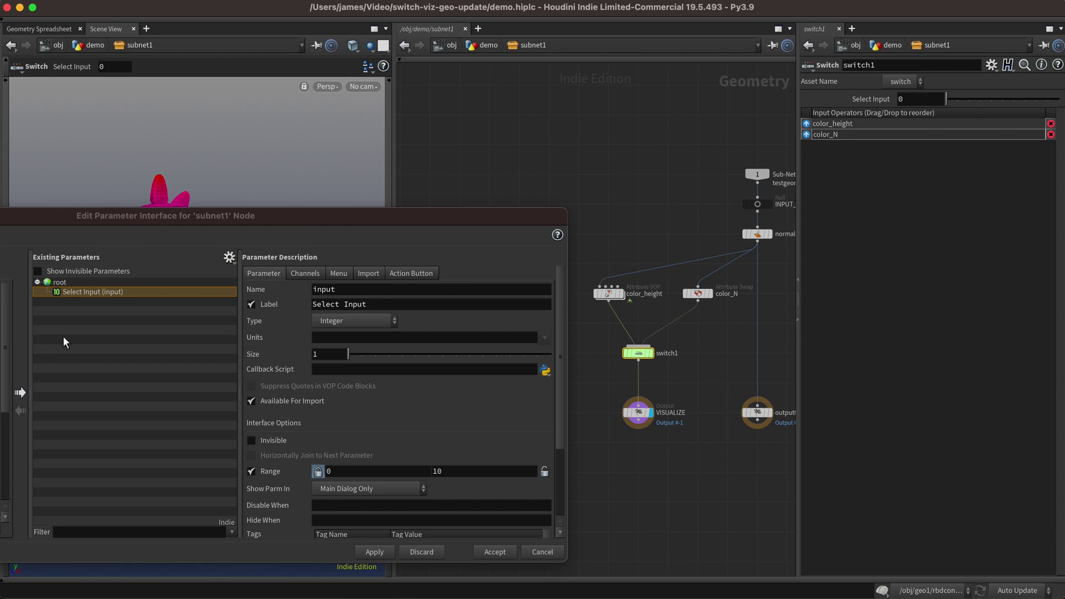
# - Set the promoted parameter's name to display and its label to Display
pyautogui.click(111, 291)
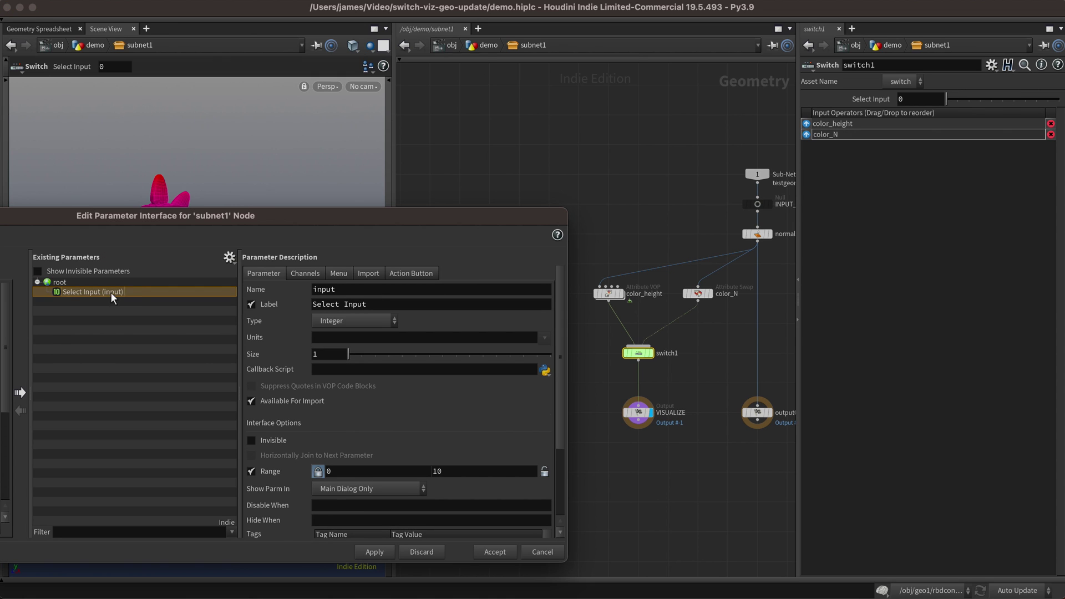
pyautogui.click(354, 289)
pyautogui.write('display')
pyautogui.press('Tab')
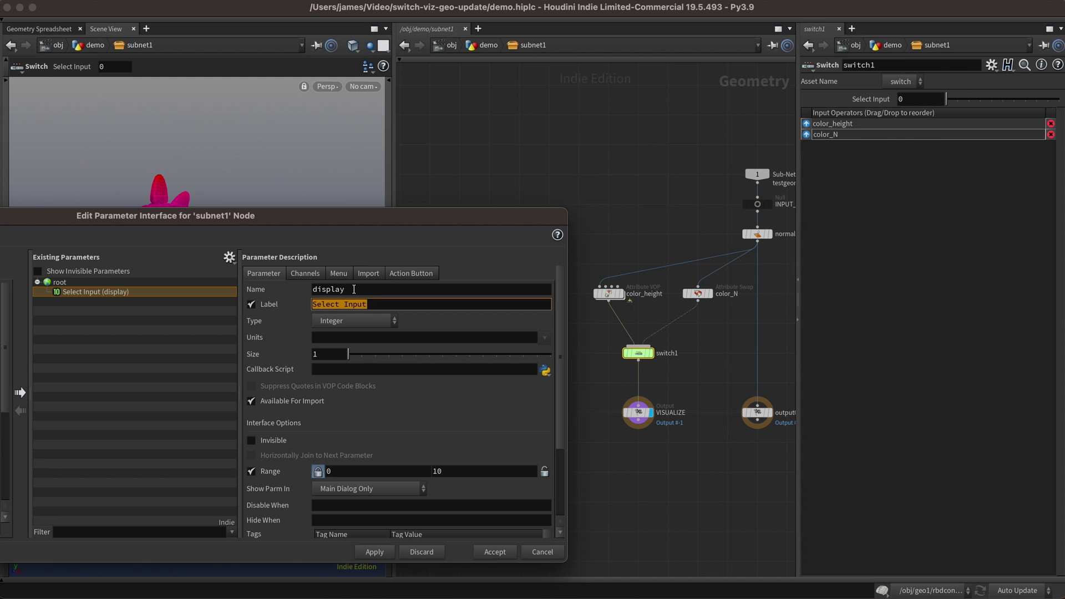
pyautogui.write('Display')
pyautogui.press('Return')
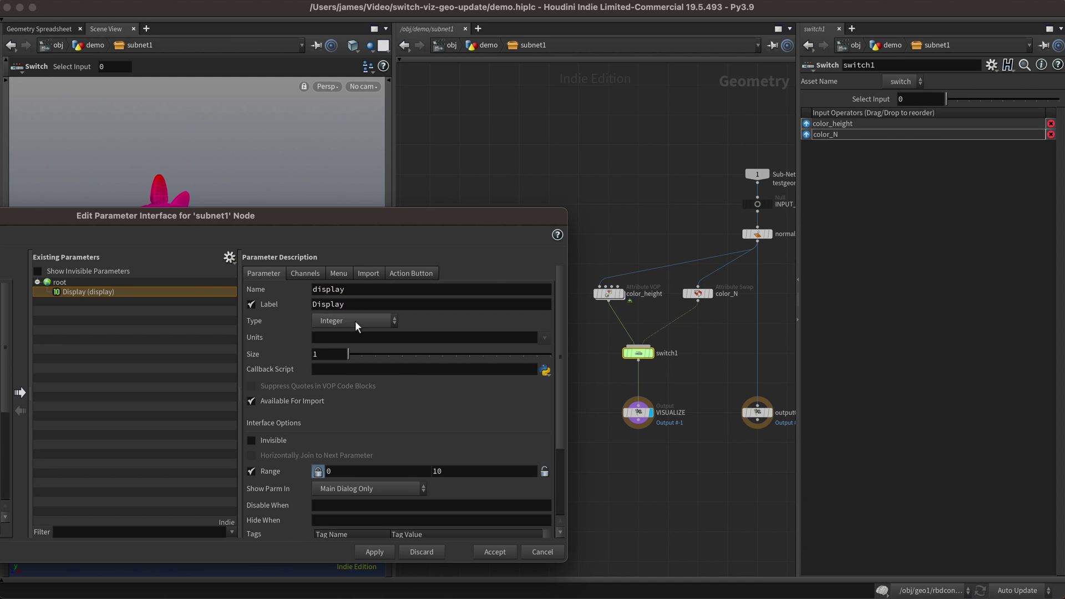
# - Change the Display parameter's type to Ordered Menu and open its menu item settings
pyautogui.click(355, 320)
pyautogui.scroll(-3, 361, 527)
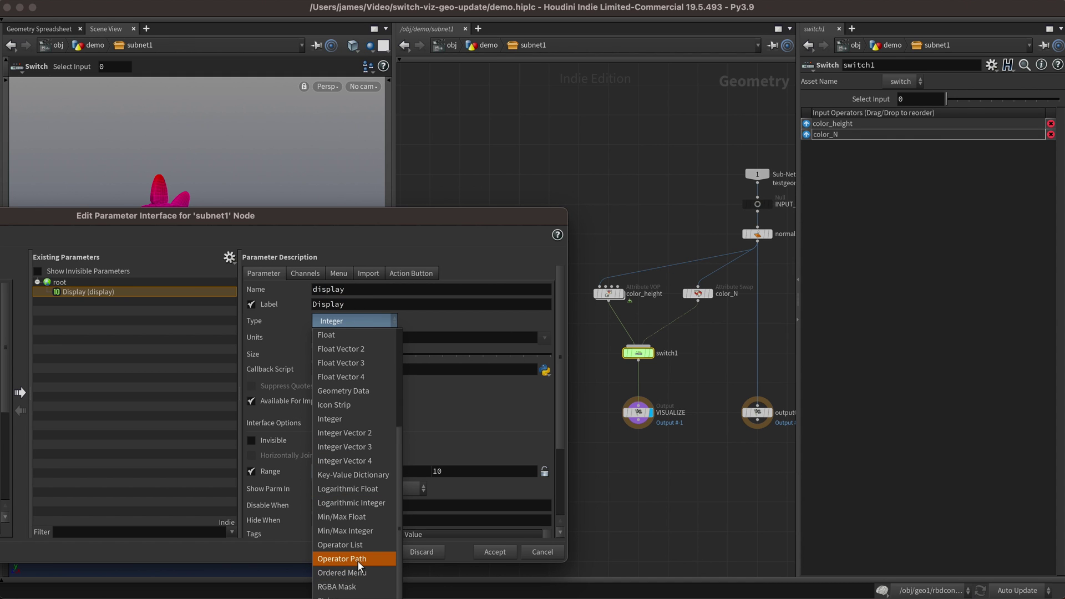
pyautogui.click(362, 573)
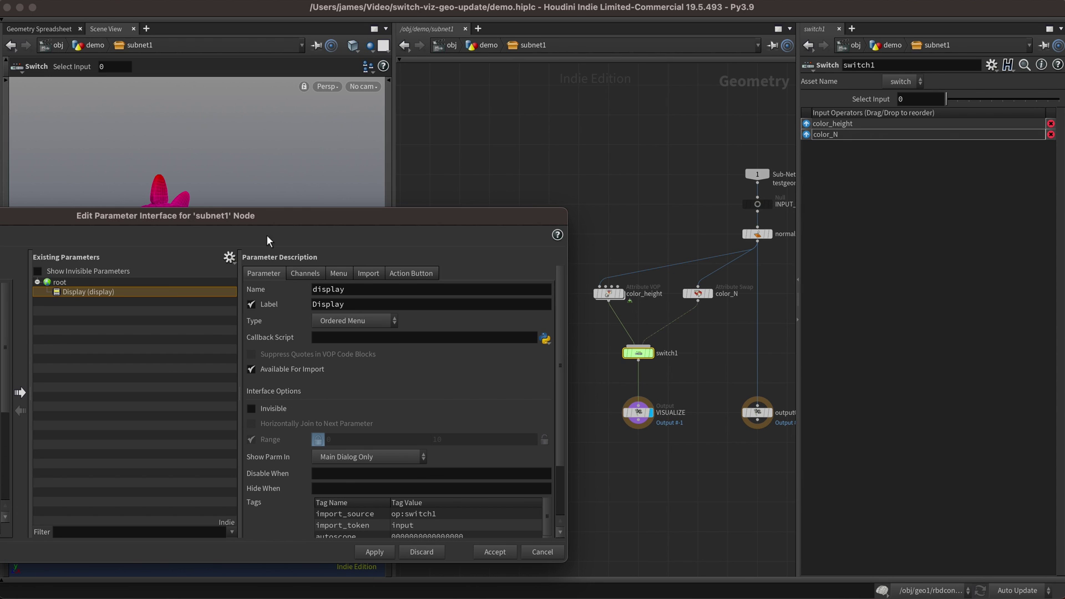
pyautogui.click(339, 273)
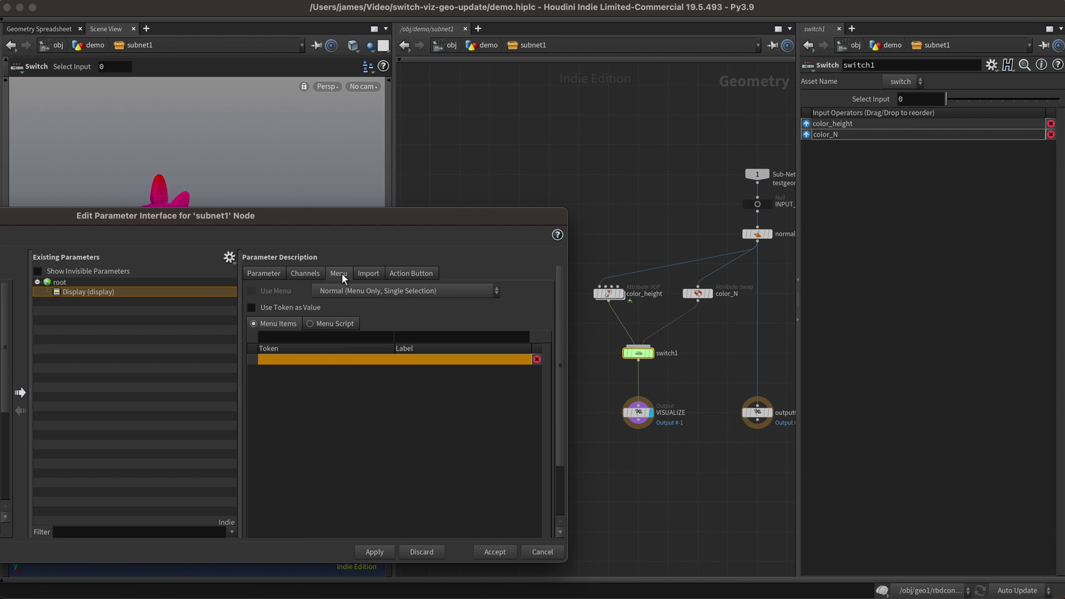
# - Add two items to the Display menu: token output with label Output, and token height with label Height
pyautogui.click(344, 335)
pyautogui.write('output')
pyautogui.press('Tab')
pyautogui.write('Output')
pyautogui.press('Return')
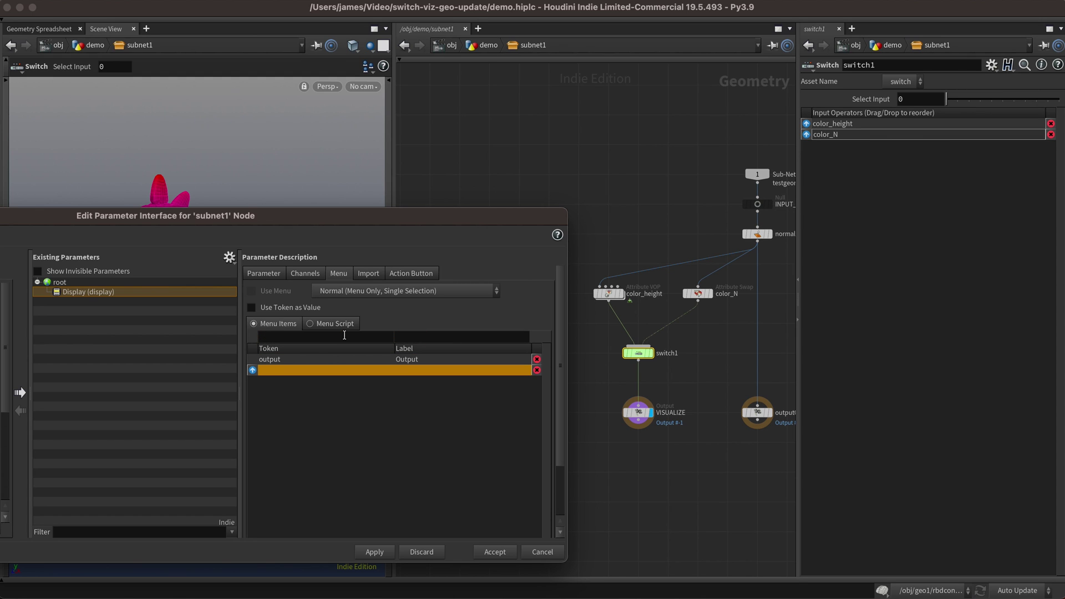
pyautogui.write('height')
pyautogui.press('Tab')
pyautogui.write('H')
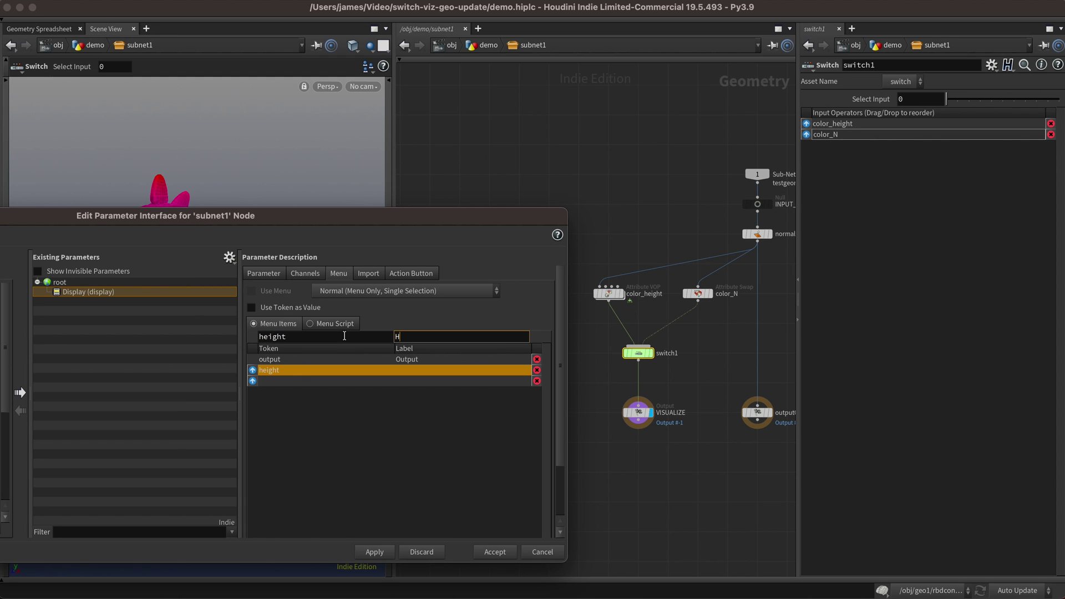
pyautogui.write('eight')
pyautogui.press('Return')
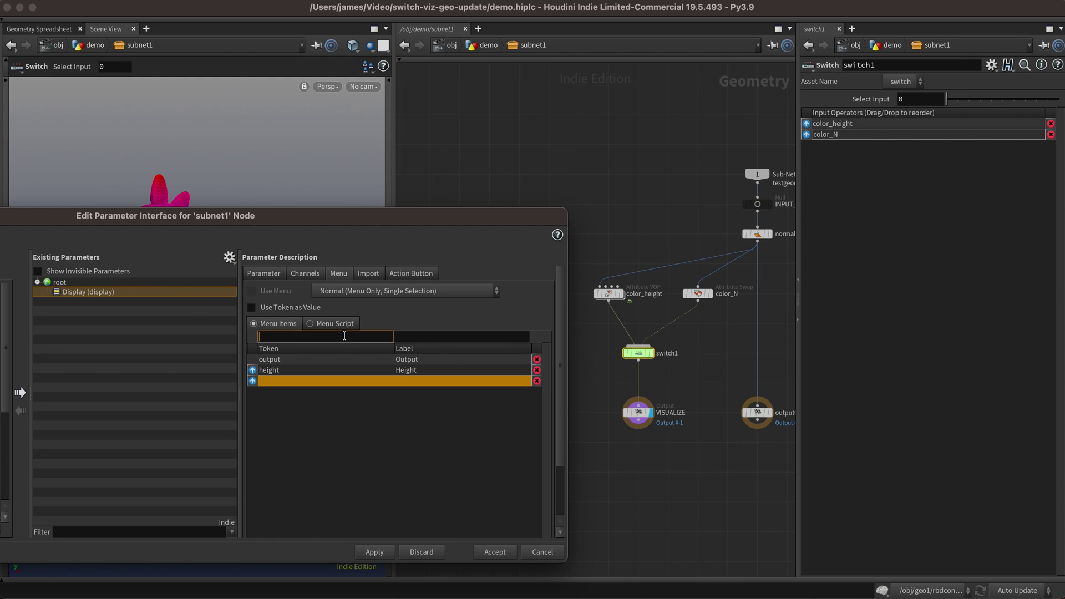
# - Add a third Display menu item with token normal and label Normal, and apply the interface changes
pyautogui.write('normal')
pyautogui.press('Tab')
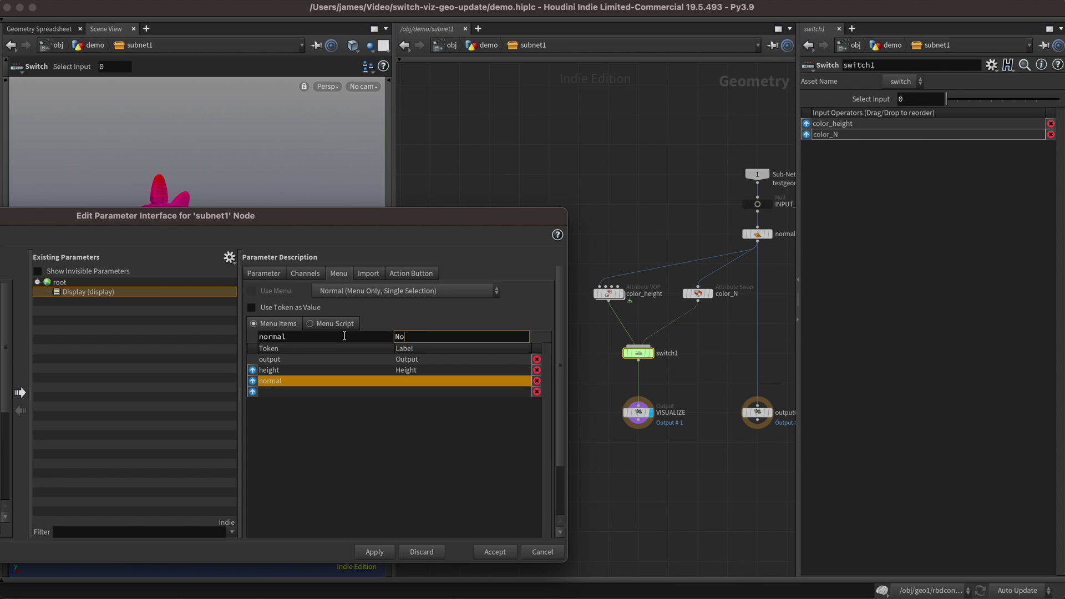
pyautogui.write('rmal')
pyautogui.press('Return')
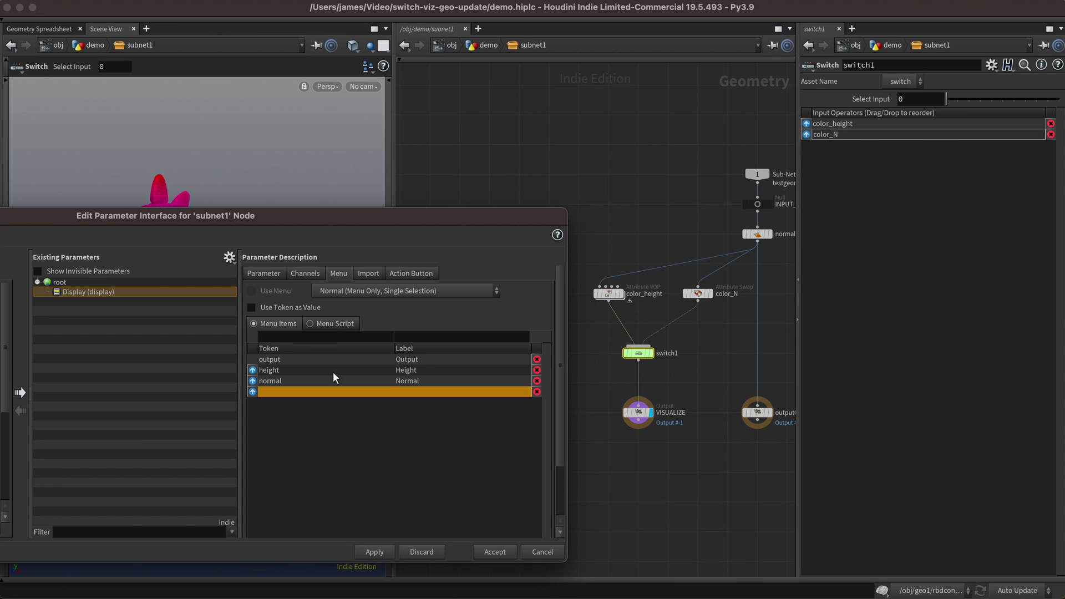
pyautogui.click(376, 552)
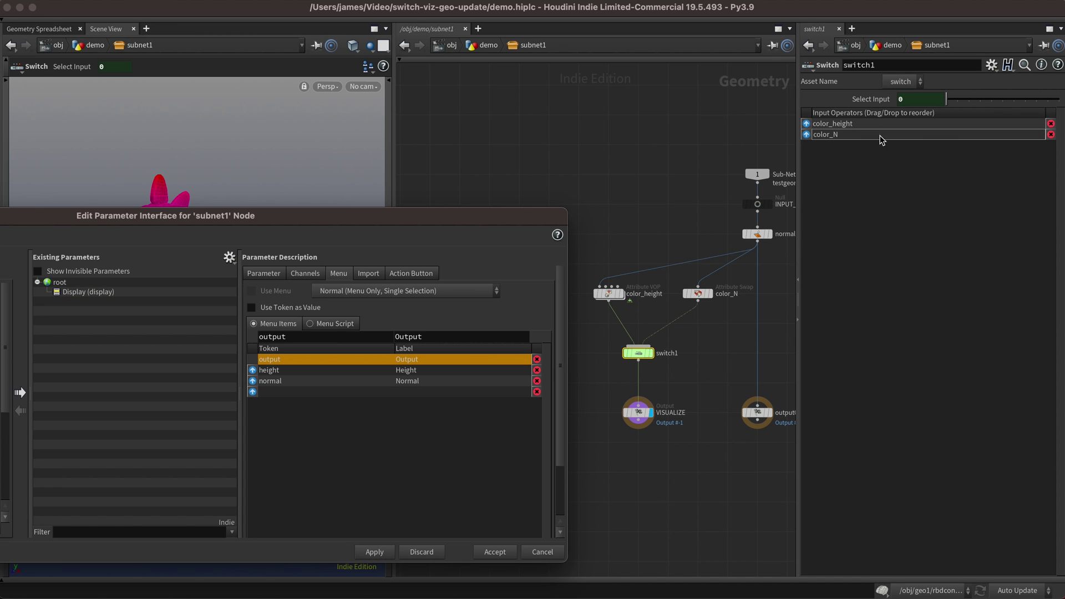
# - Change switch1's Select Input expression to ch("../display")-1
pyautogui.click(874, 100)
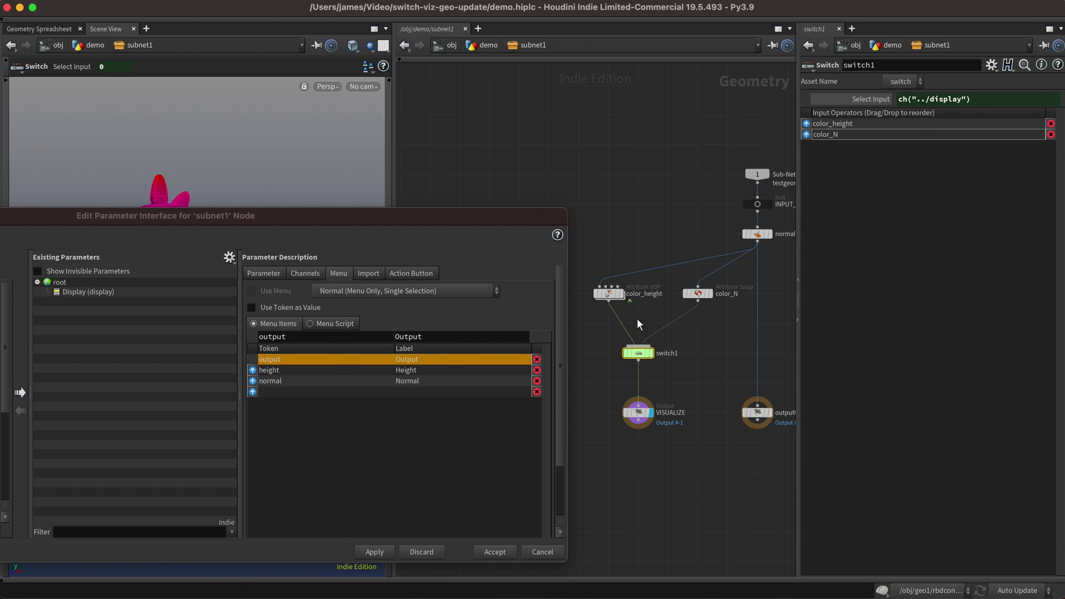
pyautogui.click(991, 103)
pyautogui.write('-1')
pyautogui.press('Return')
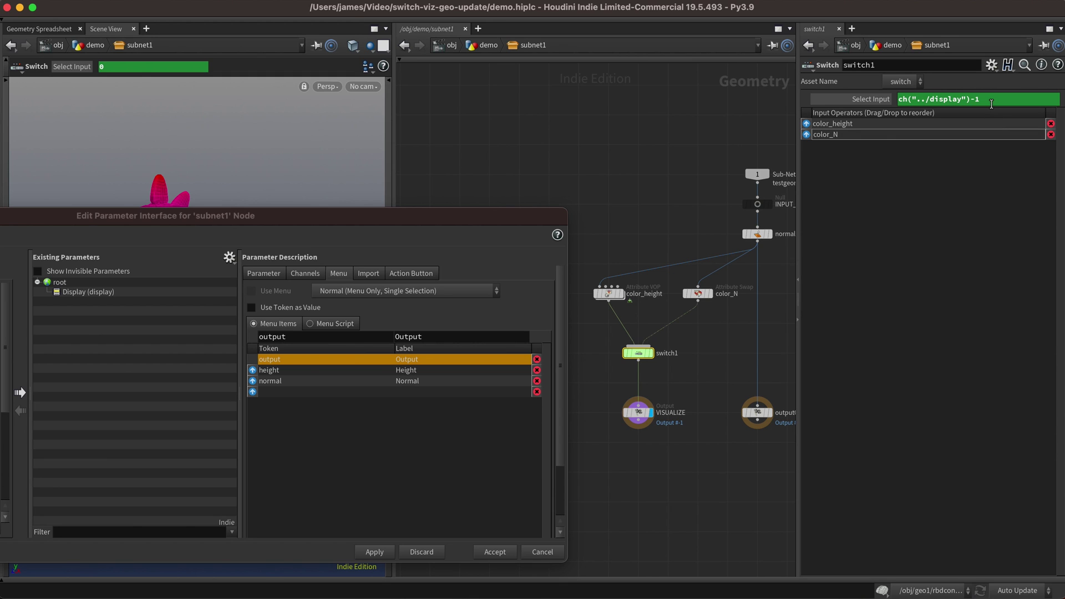
# - Return to the demo level and test subnet1's Display options Height, Normal and Output, ending on Output
pyautogui.press('u')
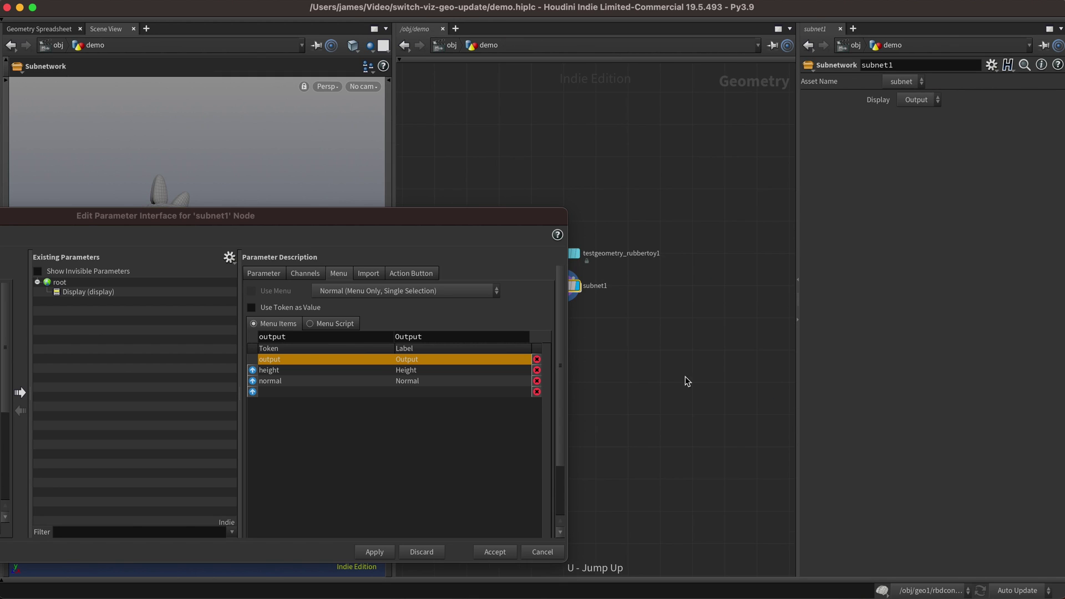
pyautogui.moveTo(521, 218); pyautogui.dragTo(554, 490)
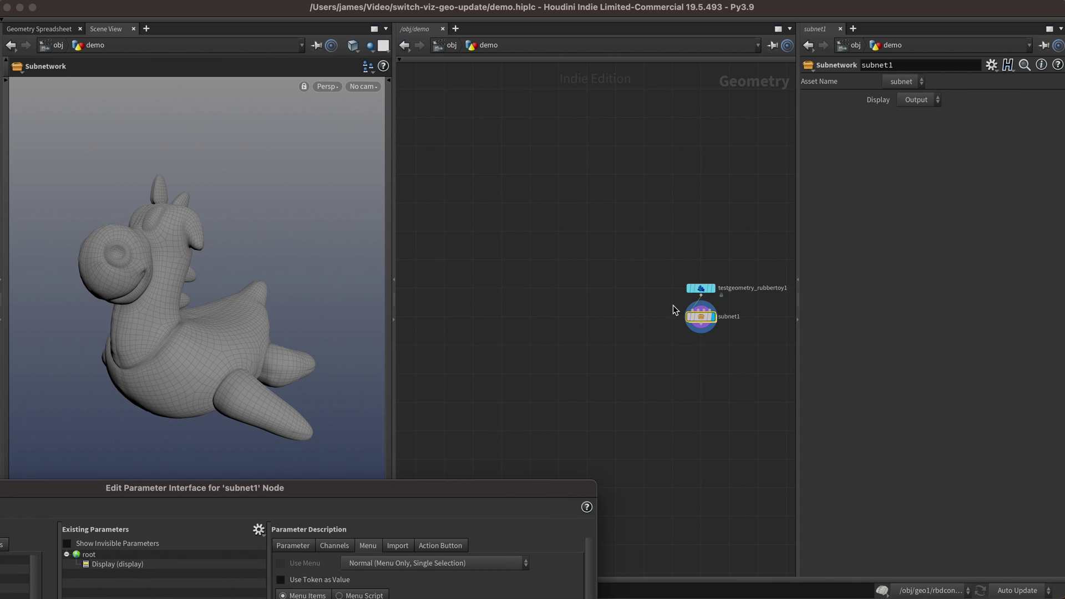
pyautogui.click(916, 100)
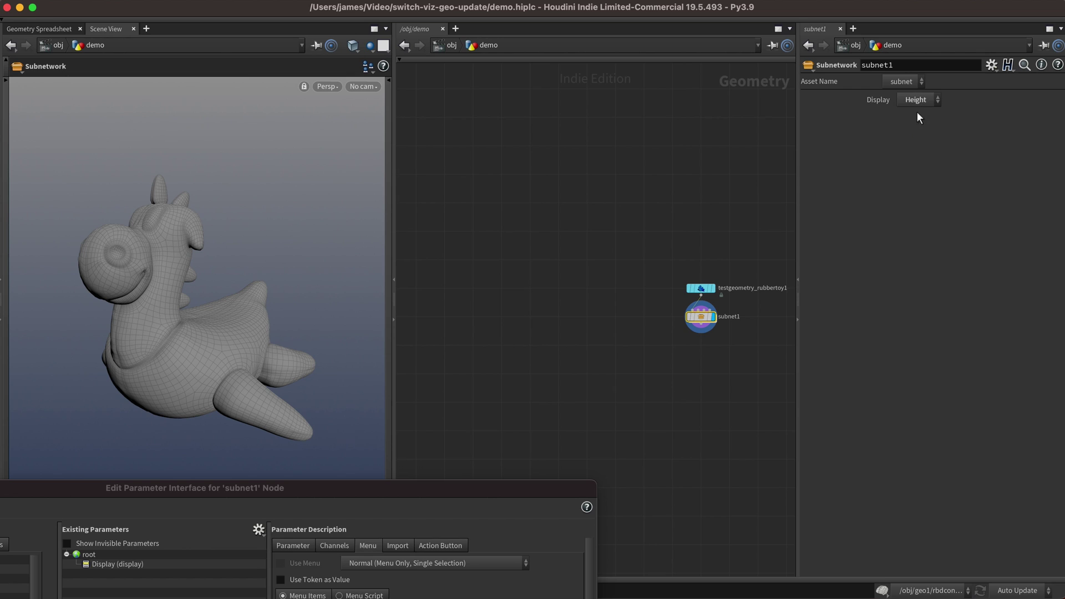
pyautogui.click(915, 144)
pyautogui.click(916, 103)
pyautogui.click(920, 131)
pyautogui.click(916, 101)
pyautogui.click(917, 116)
# - Set the Display parameter's callback script to kwargs["node"].setOutputForViewFlag(-1 if kwargs["script_value"] != "output" else 0) and accept the interface changes
pyautogui.moveTo(731, 360); pyautogui.dragTo(638, 341, button='middle')
pyautogui.scroll(4, 659, 340)
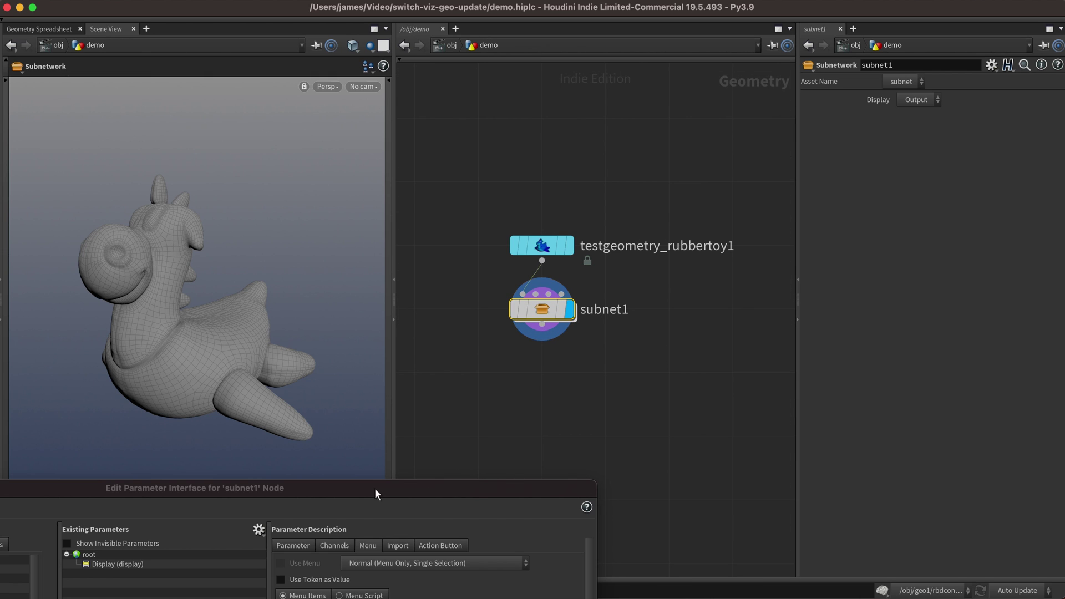
pyautogui.moveTo(363, 486); pyautogui.dragTo(555, 185)
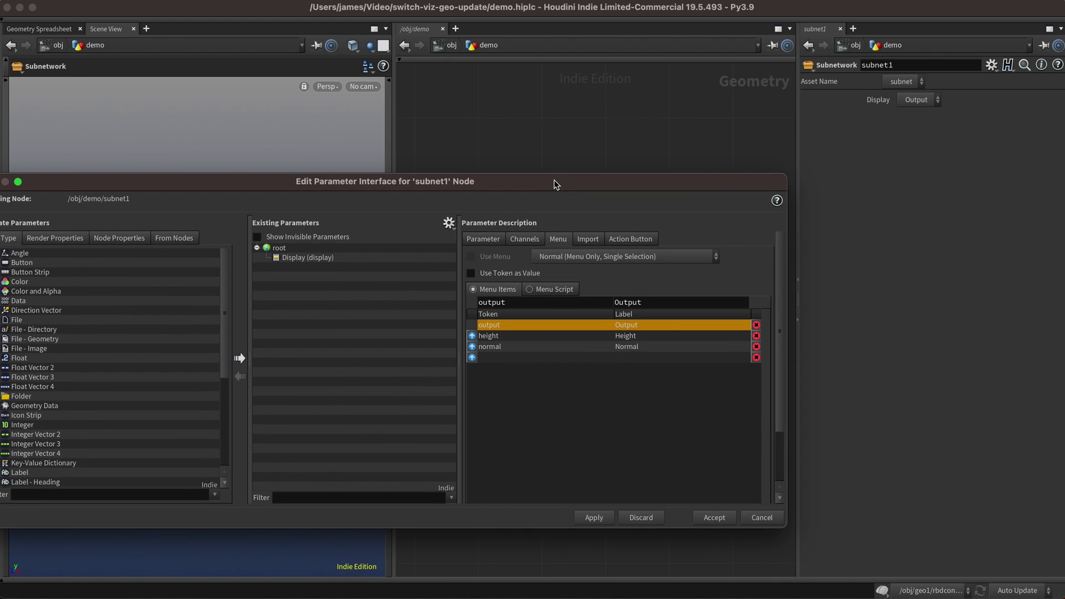
pyautogui.click(483, 239)
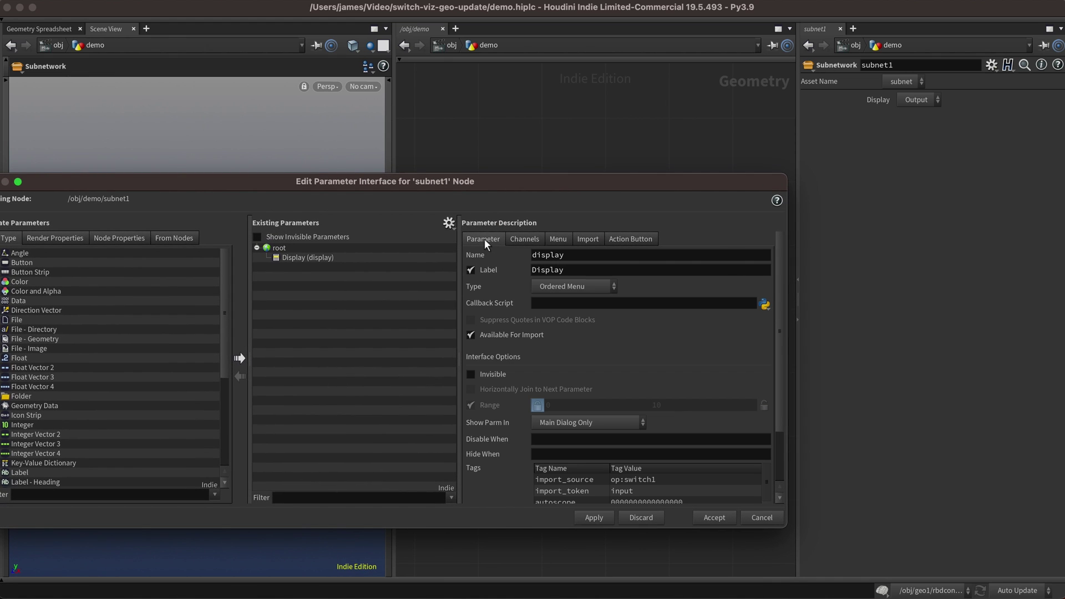
pyautogui.click(608, 304)
pyautogui.write('kwargs')
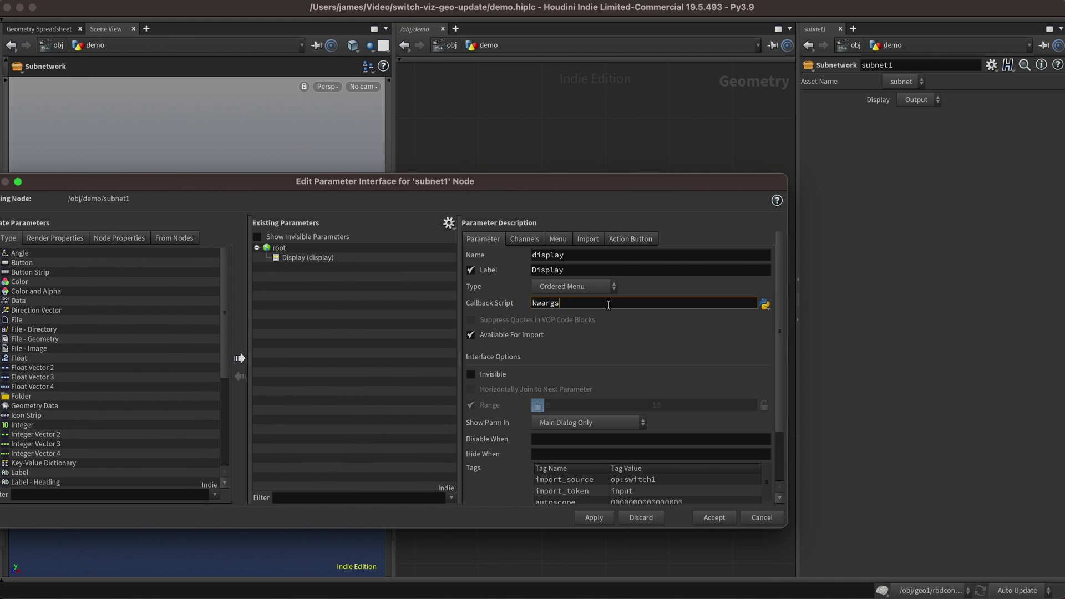
pyautogui.write('[]"node')
pyautogui.write('.setOutputForViewFlag(')
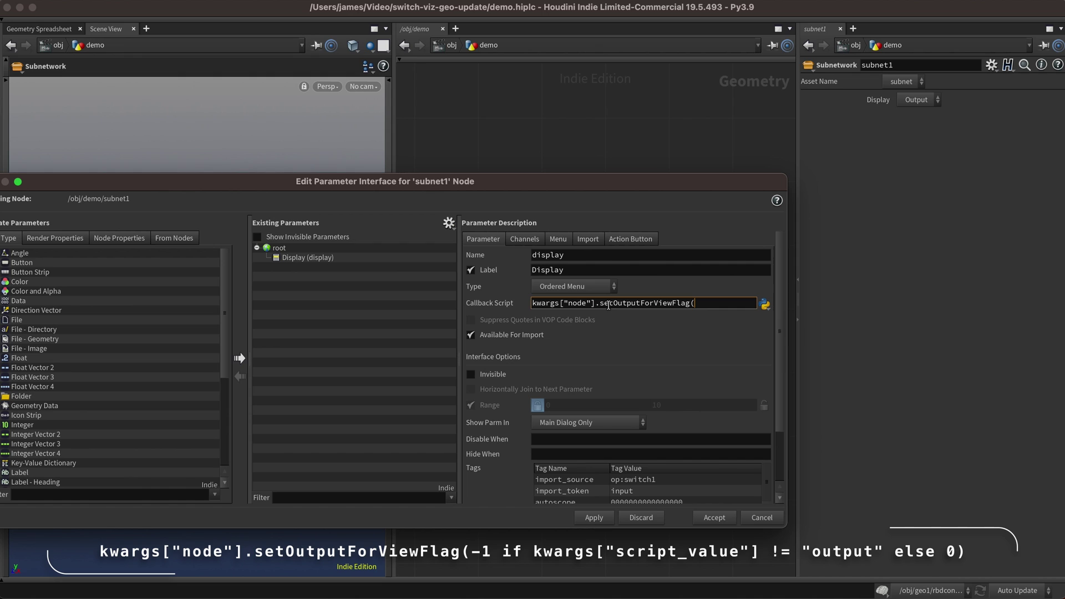
pyautogui.write(')')
pyautogui.write('-1 if kw')
pyautogui.write('args["s')
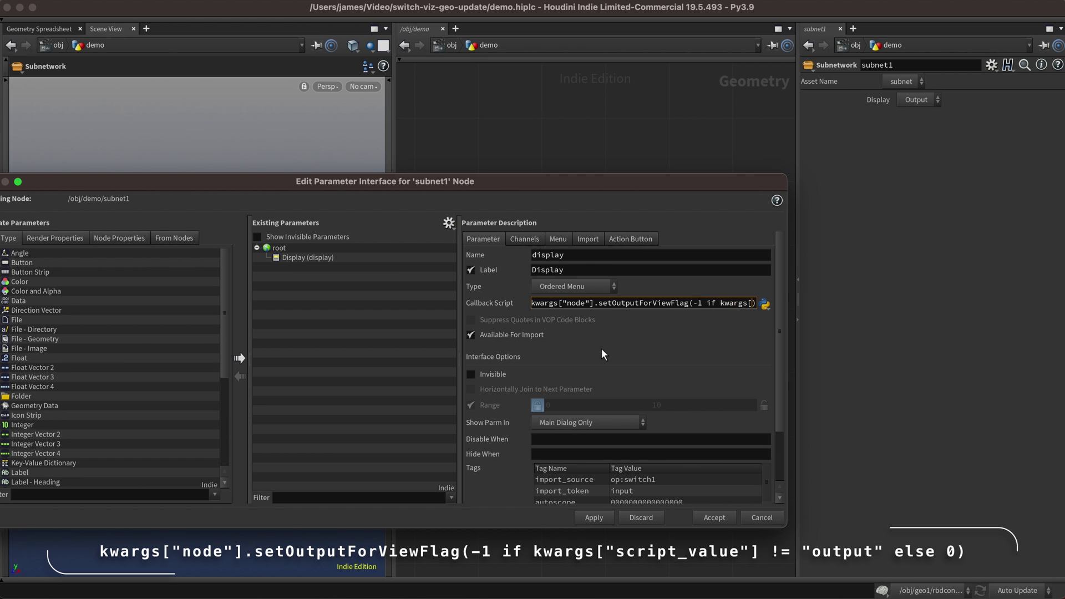
pyautogui.write('cript_value')
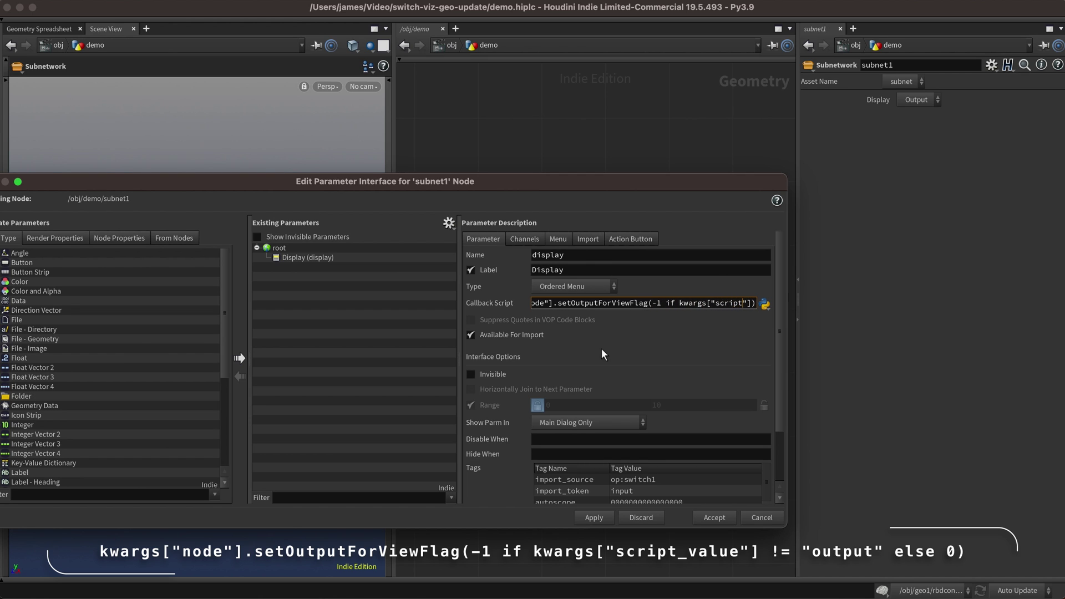
pyautogui.write('"] != "')
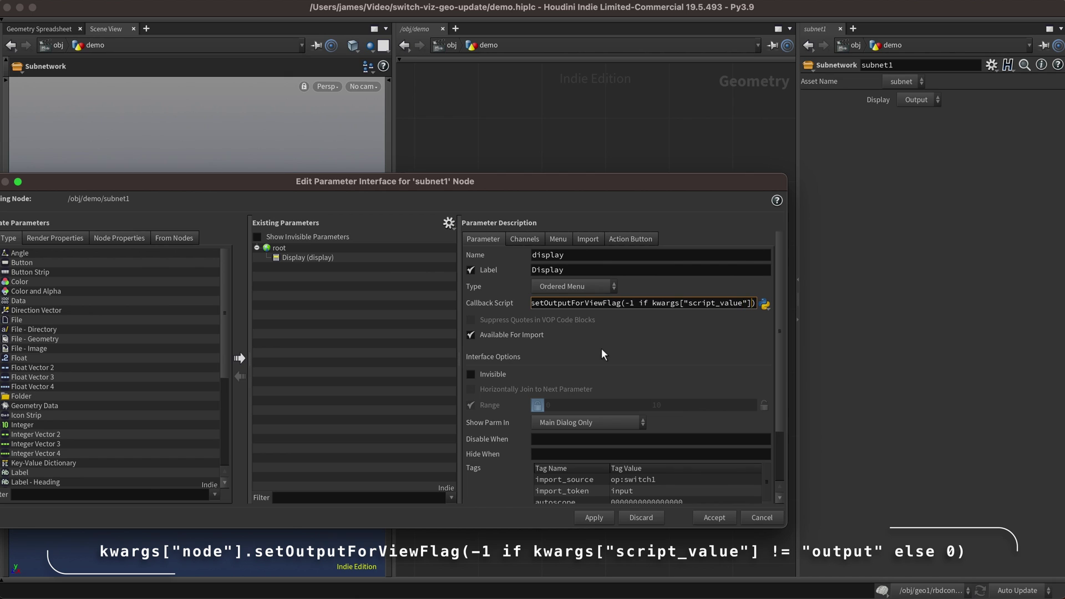
pyautogui.write('output" else ')
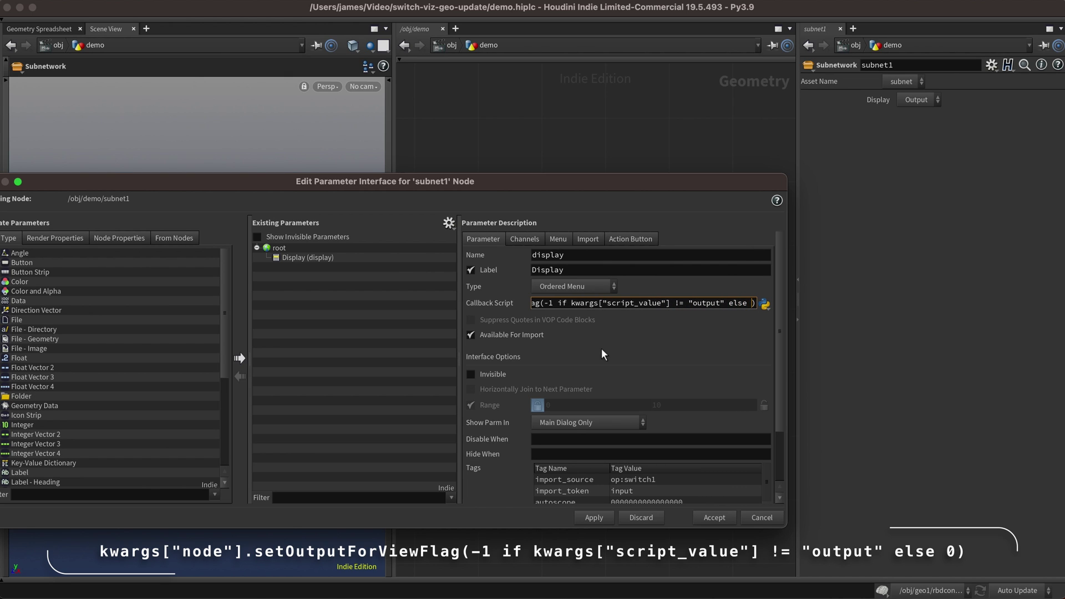
pyautogui.write('0')
pyautogui.press('Return')
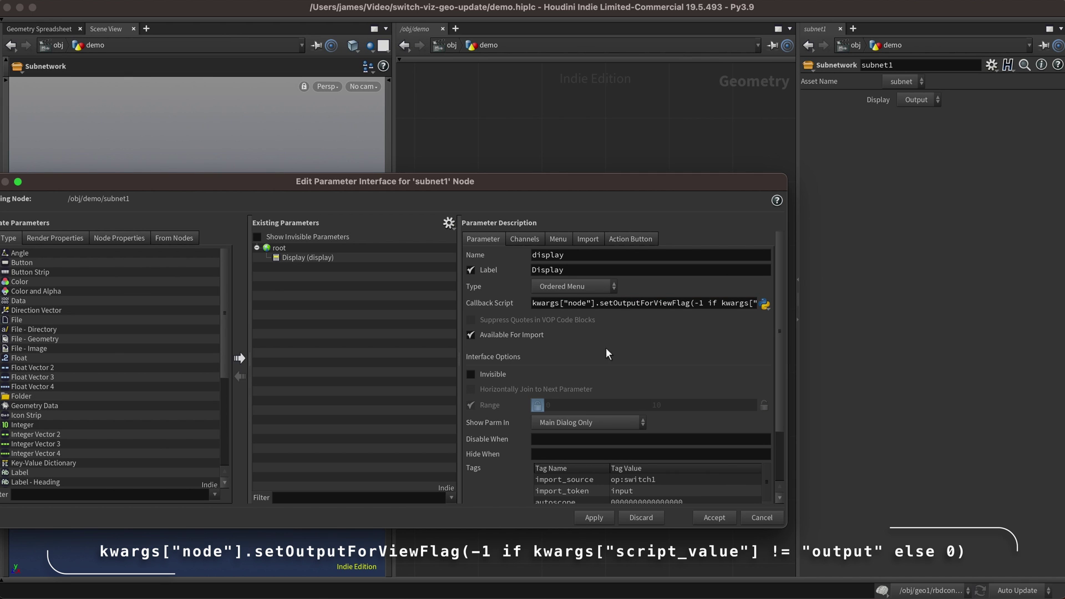
pyautogui.click(718, 517)
# - Test the callback by switching subnet1's Display between Height and Normal, then set it back to Output
pyautogui.click(918, 101)
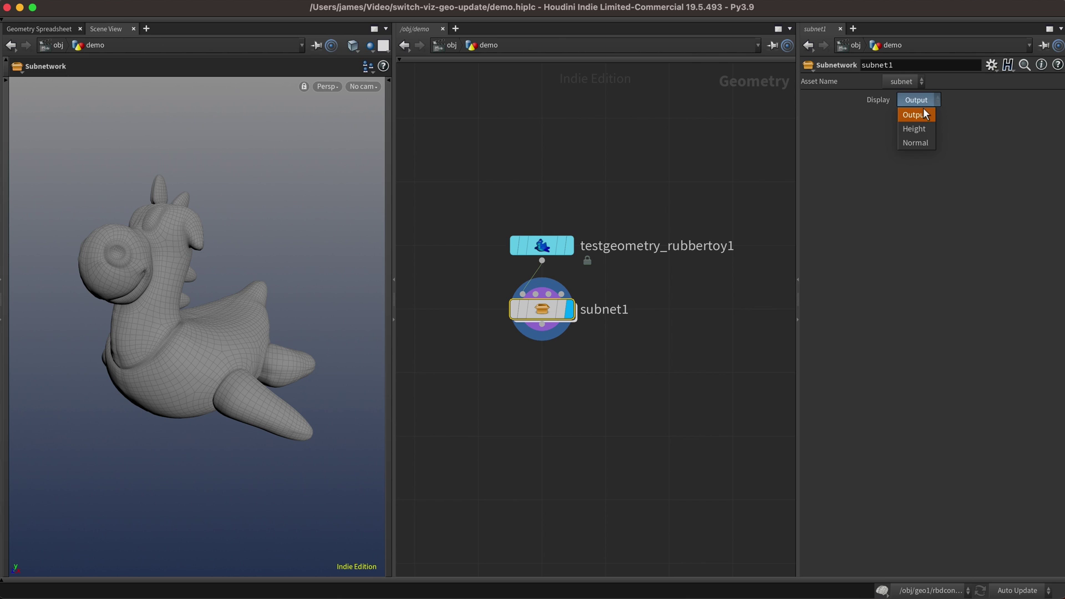
pyautogui.click(923, 130)
pyautogui.click(928, 105)
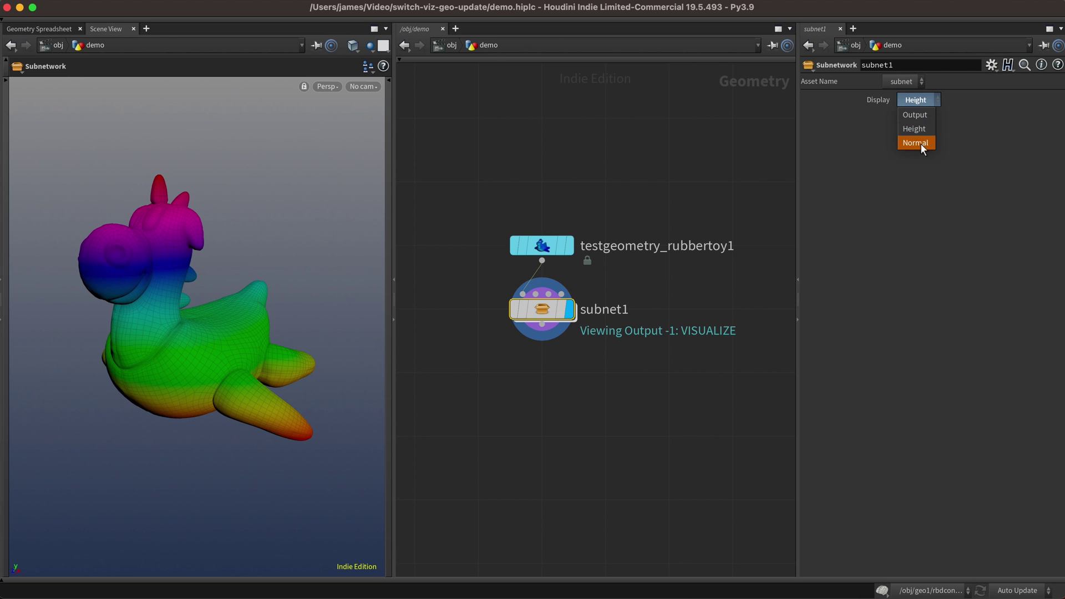
pyautogui.click(920, 143)
pyautogui.click(923, 103)
pyautogui.click(915, 129)
pyautogui.click(923, 102)
pyautogui.click(923, 115)
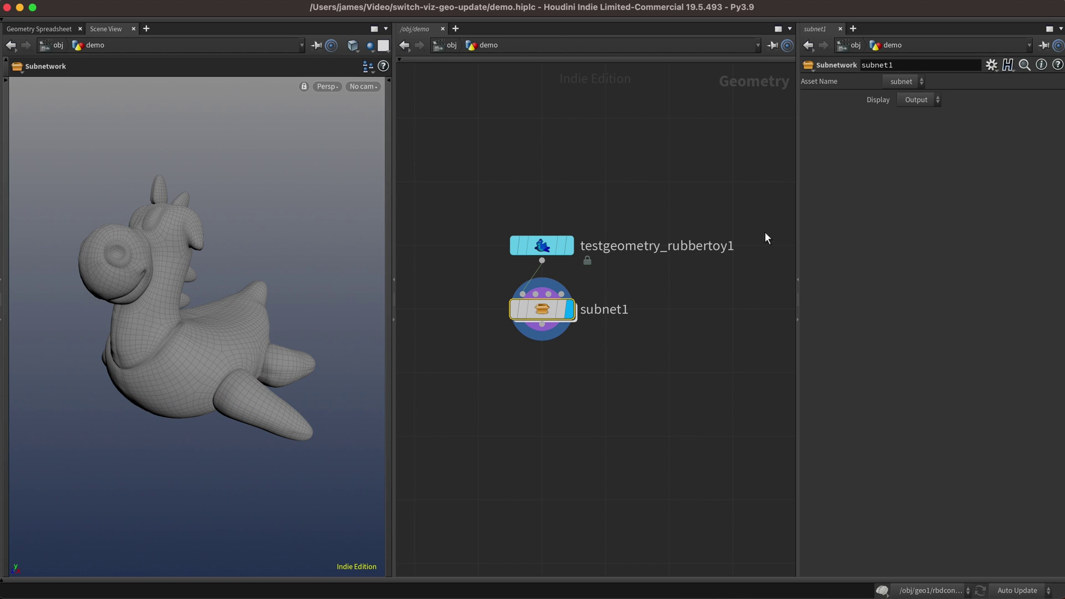
# - Inspect the outputs offered by subnet1's Output for View flag without changing the selection
pyautogui.rightClick(541, 308)
pyautogui.moveTo(591, 329)
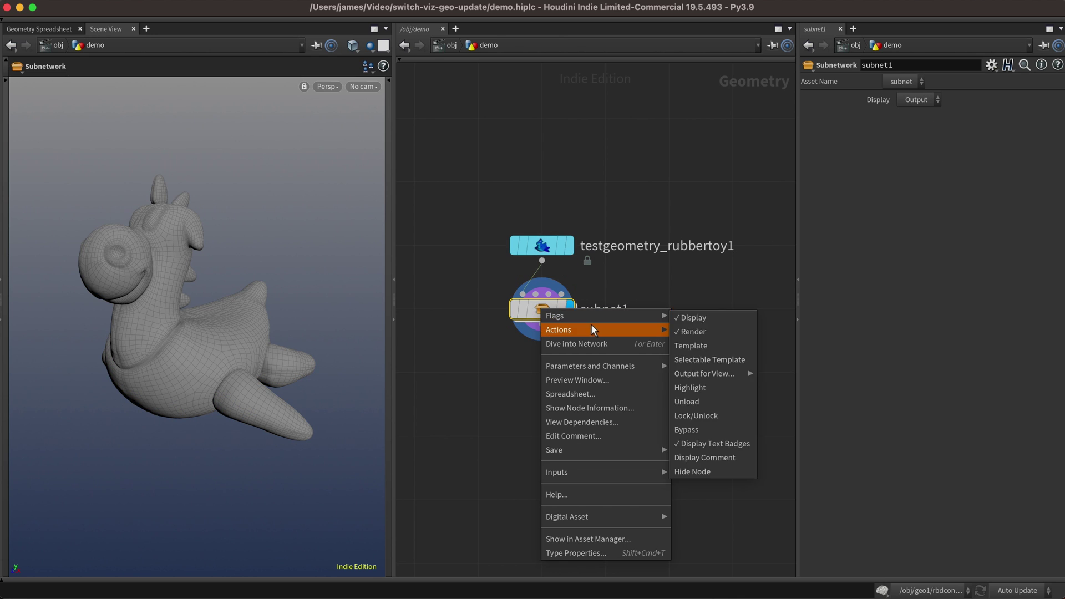
pyautogui.moveTo(740, 374)
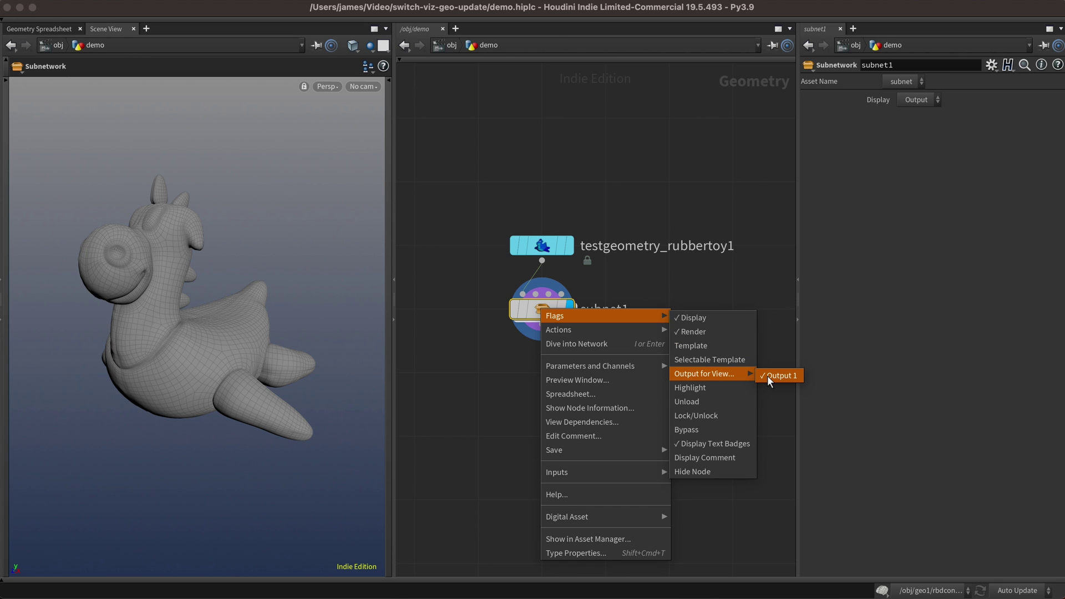
pyautogui.click(698, 277)
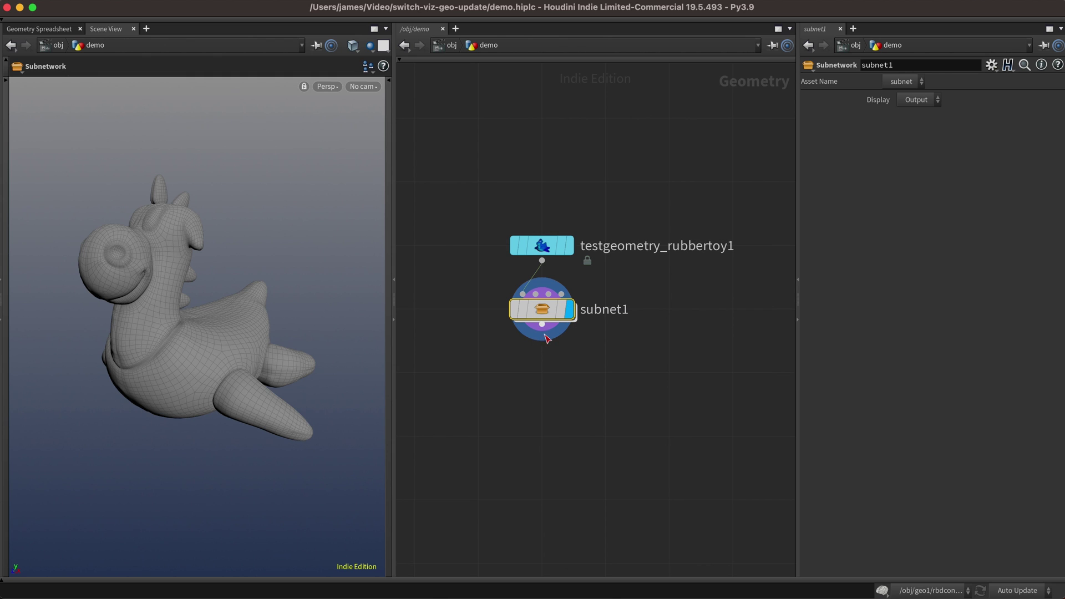
# - Preview subnet1's height and normal visualizations with the Display parameter, finishing on Height
pyautogui.click(916, 100)
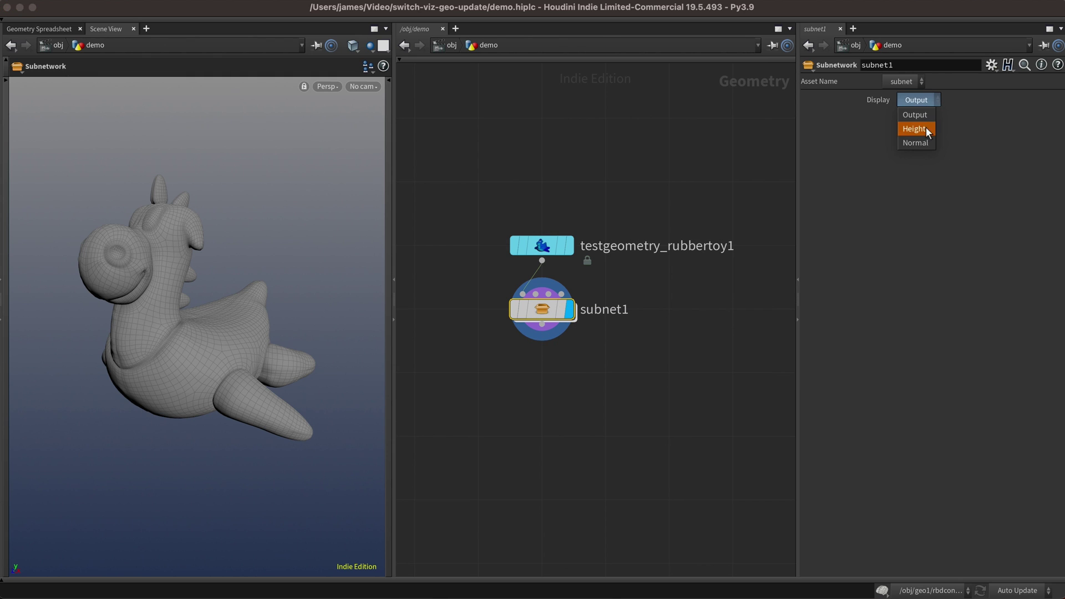
pyautogui.click(925, 129)
pyautogui.click(925, 142)
pyautogui.click(925, 100)
pyautogui.click(925, 129)
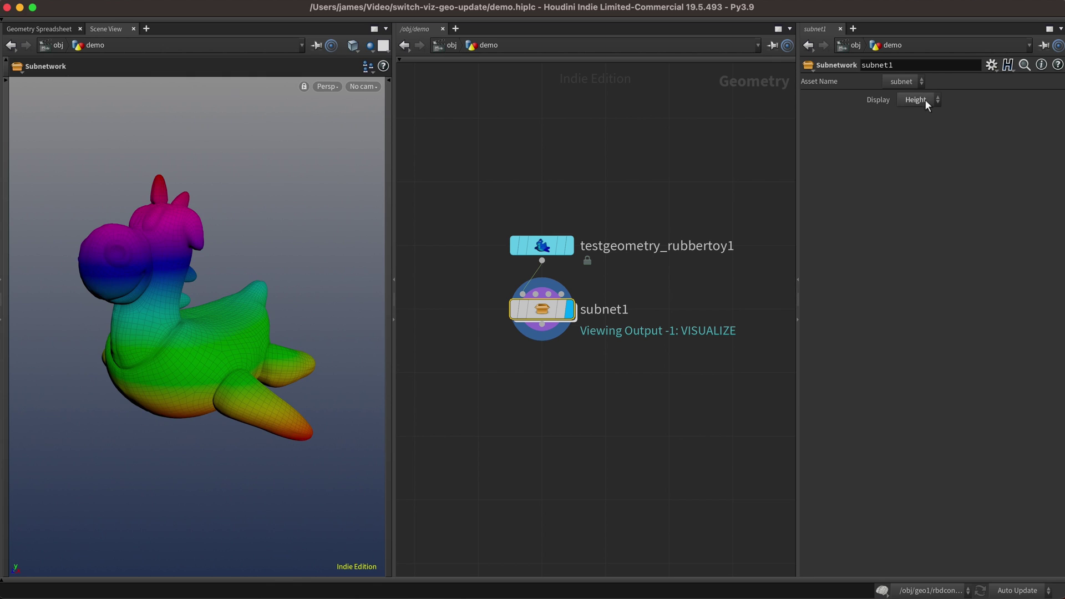